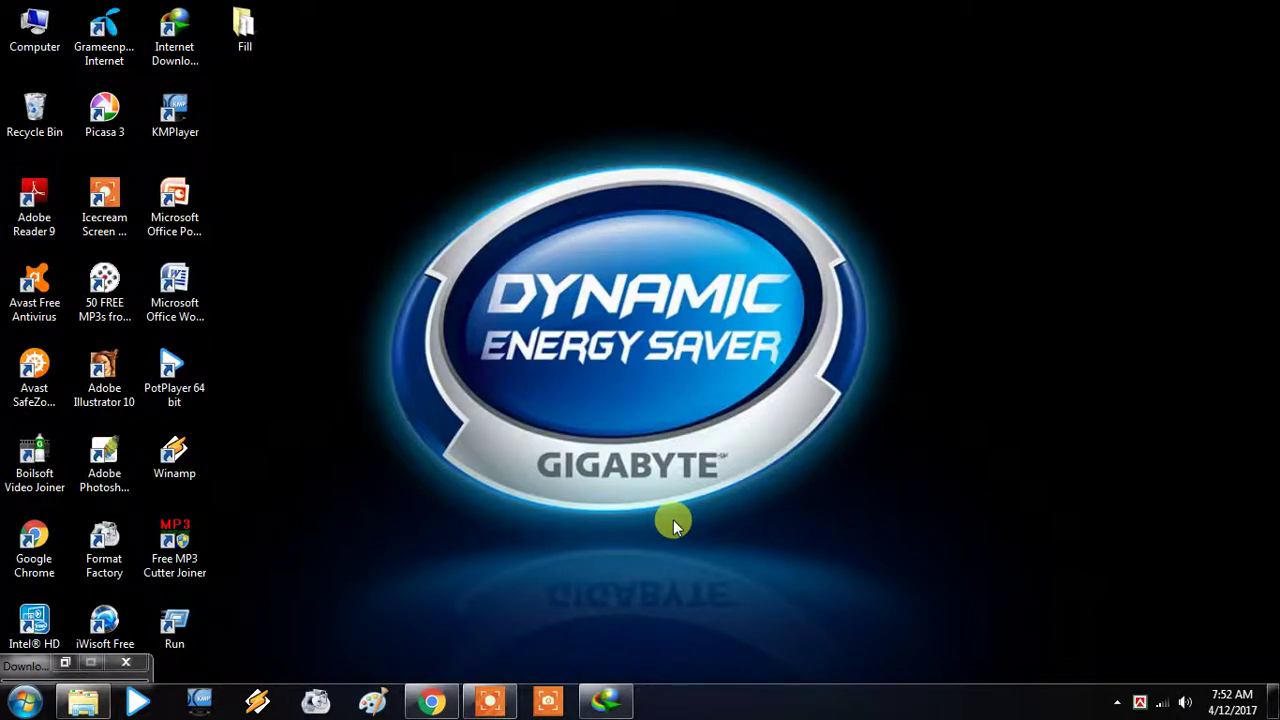
{"action": "right_click", "coordinate": [499, 113]}
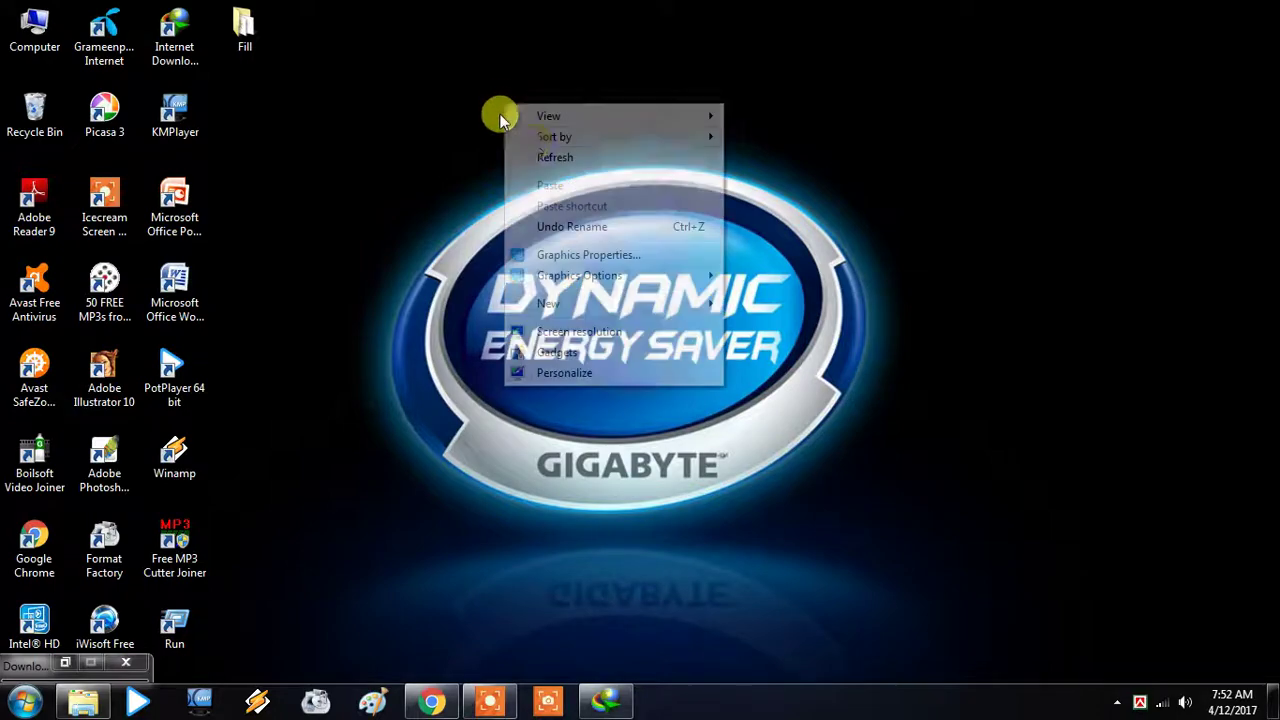
{"action": "left_click", "coordinate": [530, 150]}
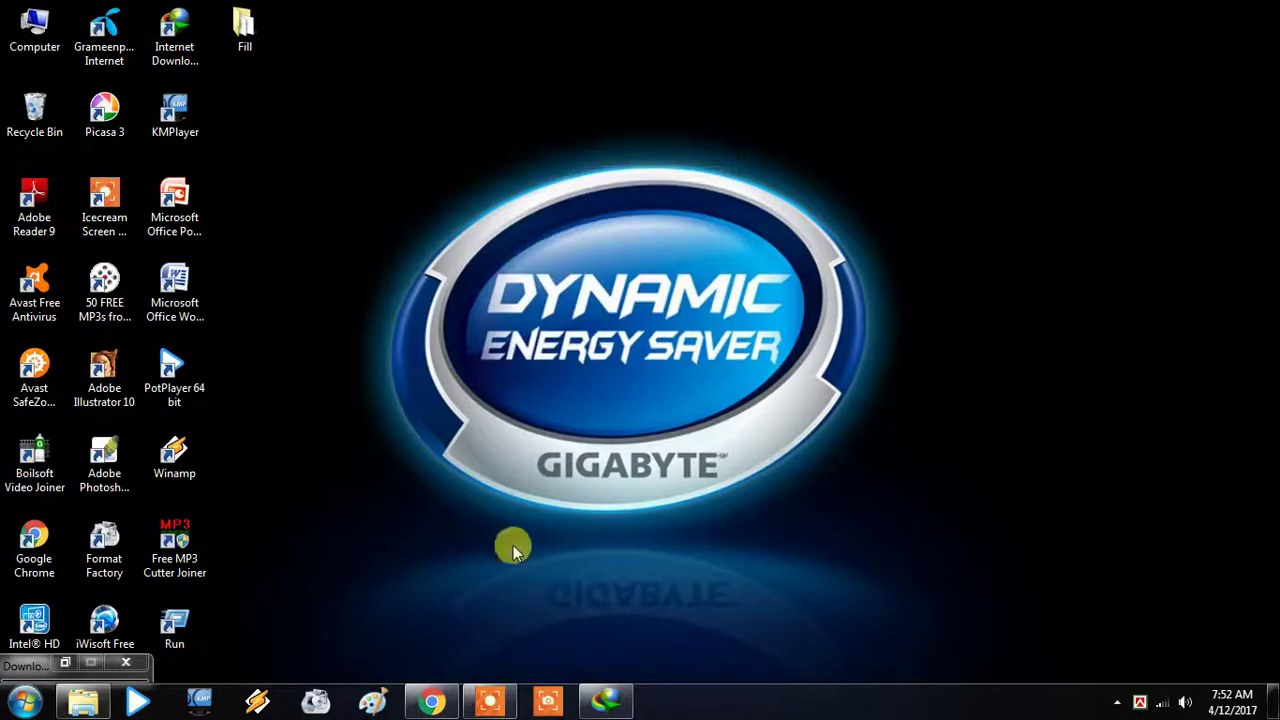
{"action": "left_click", "coordinate": [431, 700]}
{"action": "left_click", "coordinate": [287, 37]}
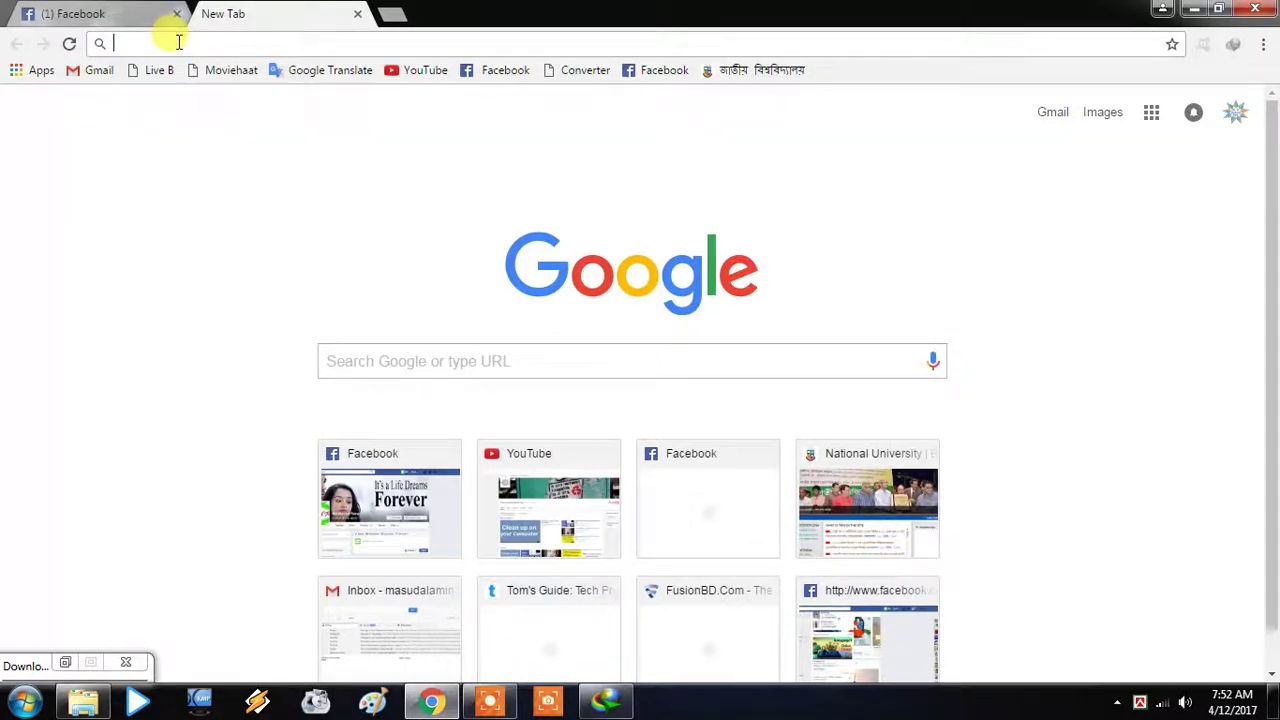
{"action": "type", "text": "www."}
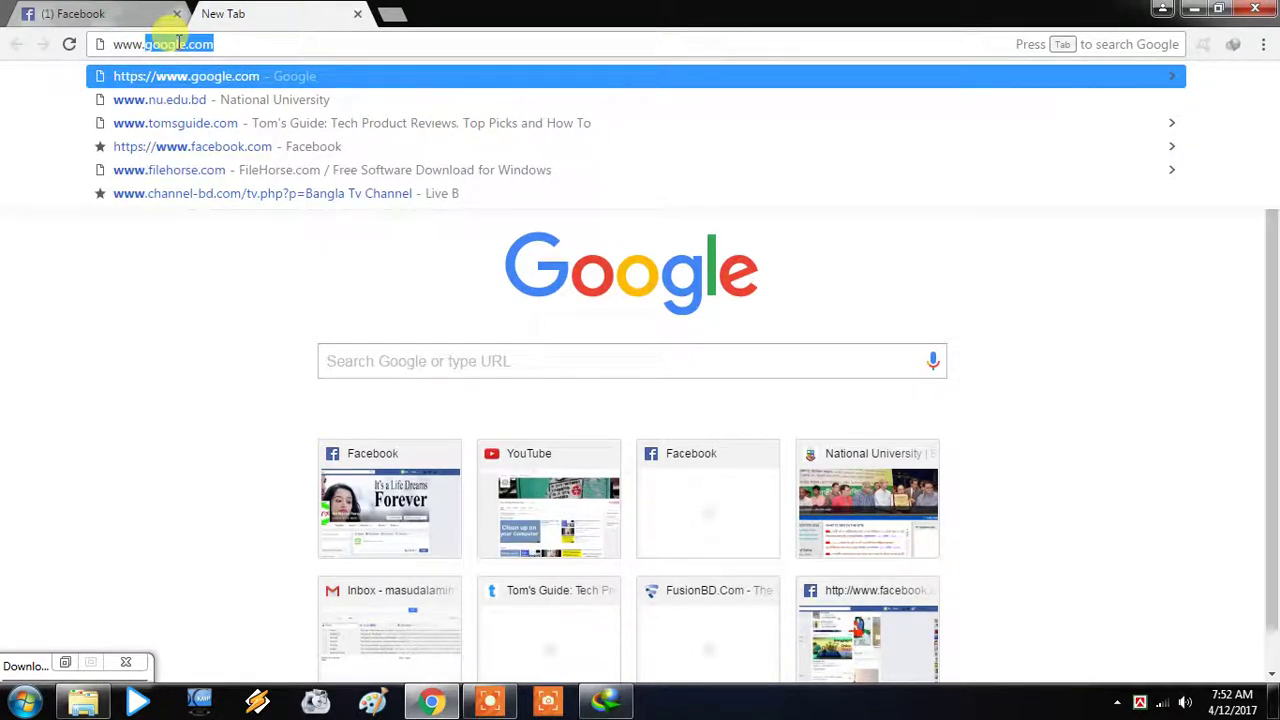
{"action": "type", "text": "d"}
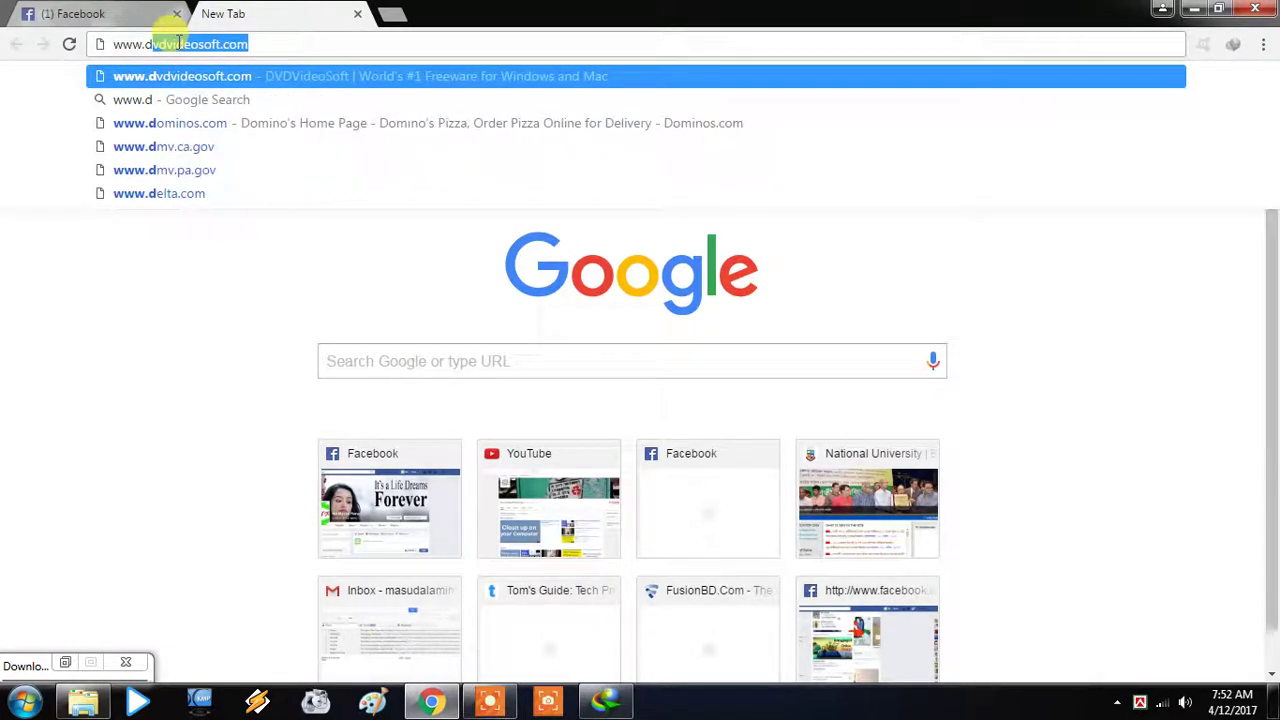
{"action": "type", "text": "vd"}
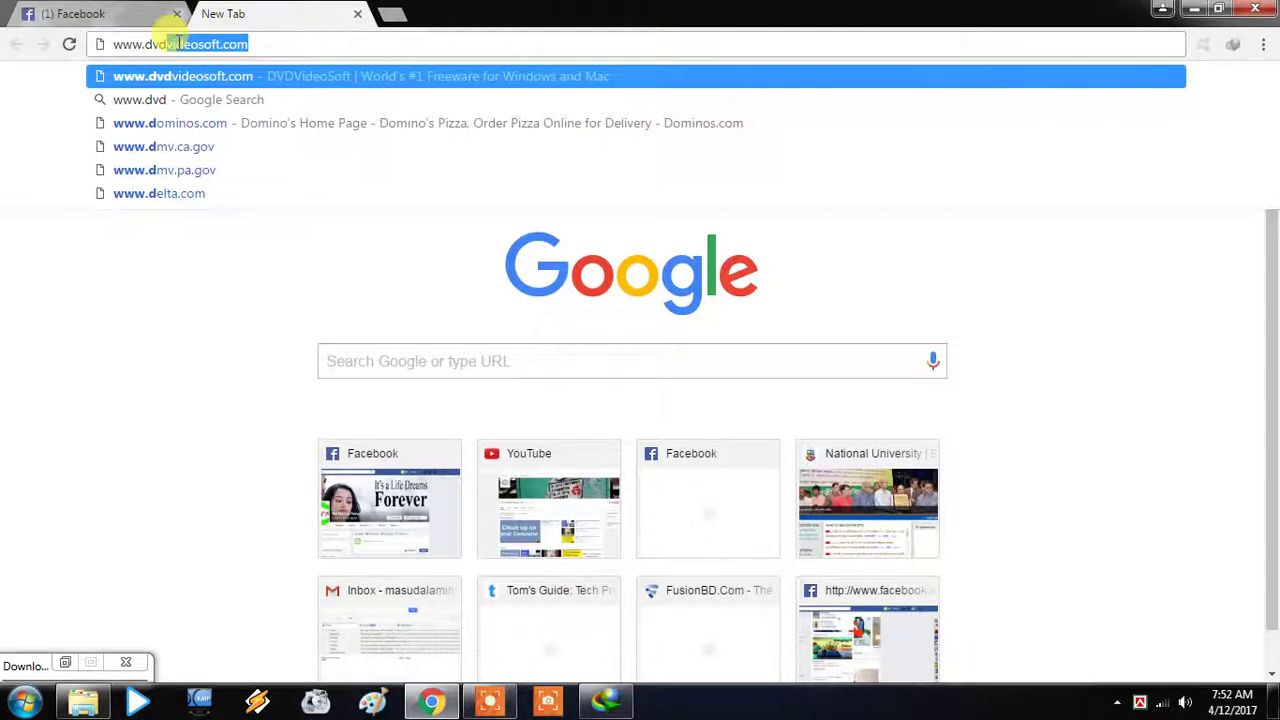
{"action": "type", "text": "video"}
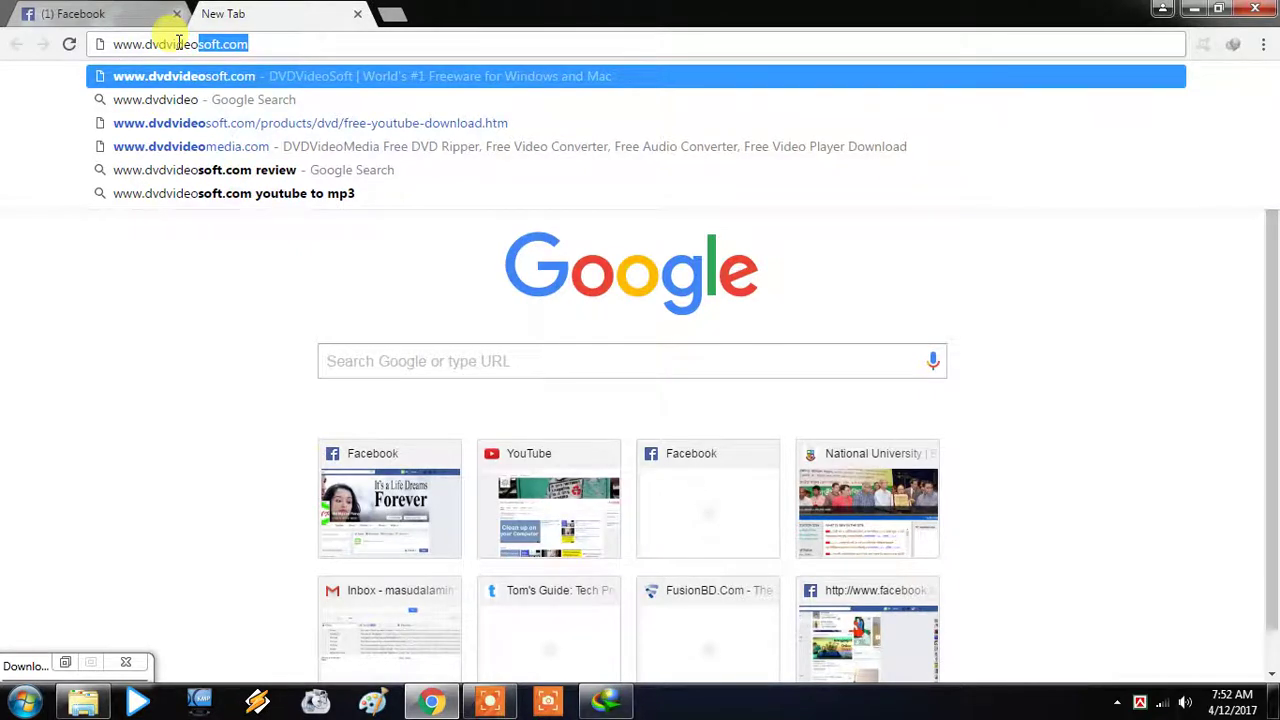
{"action": "type", "text": "m"}
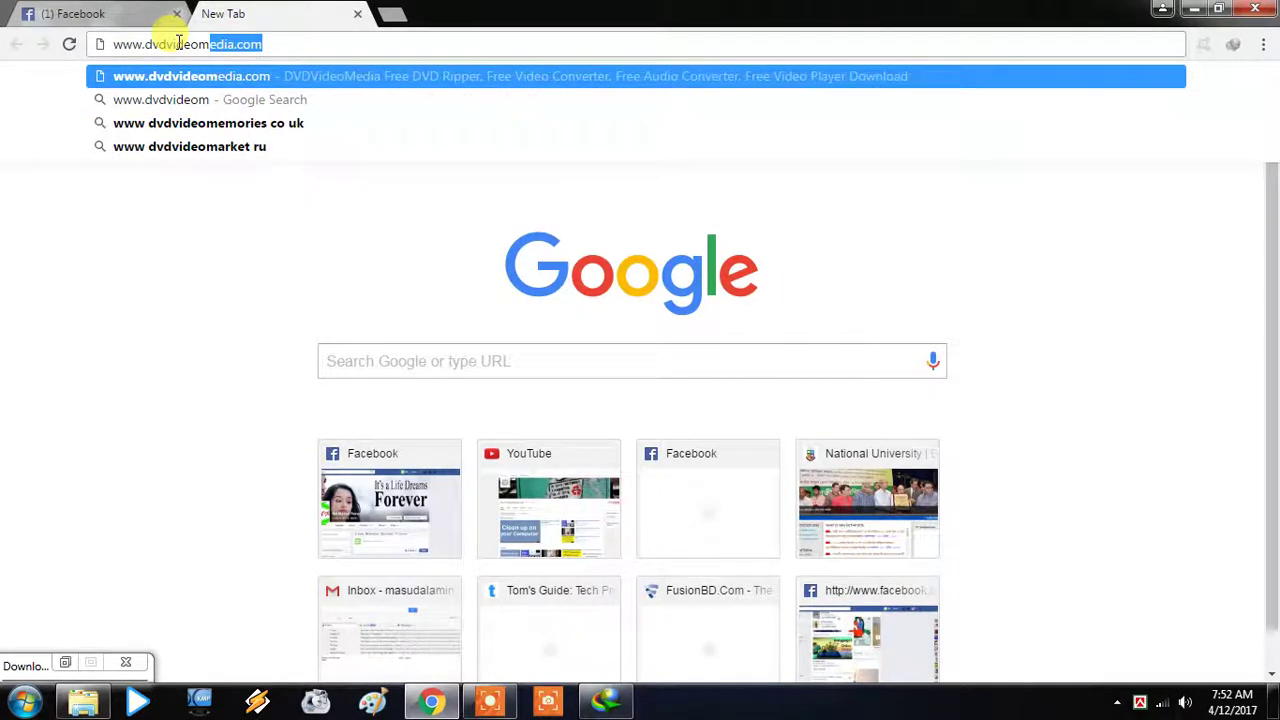
{"action": "type", "text": "edia"}
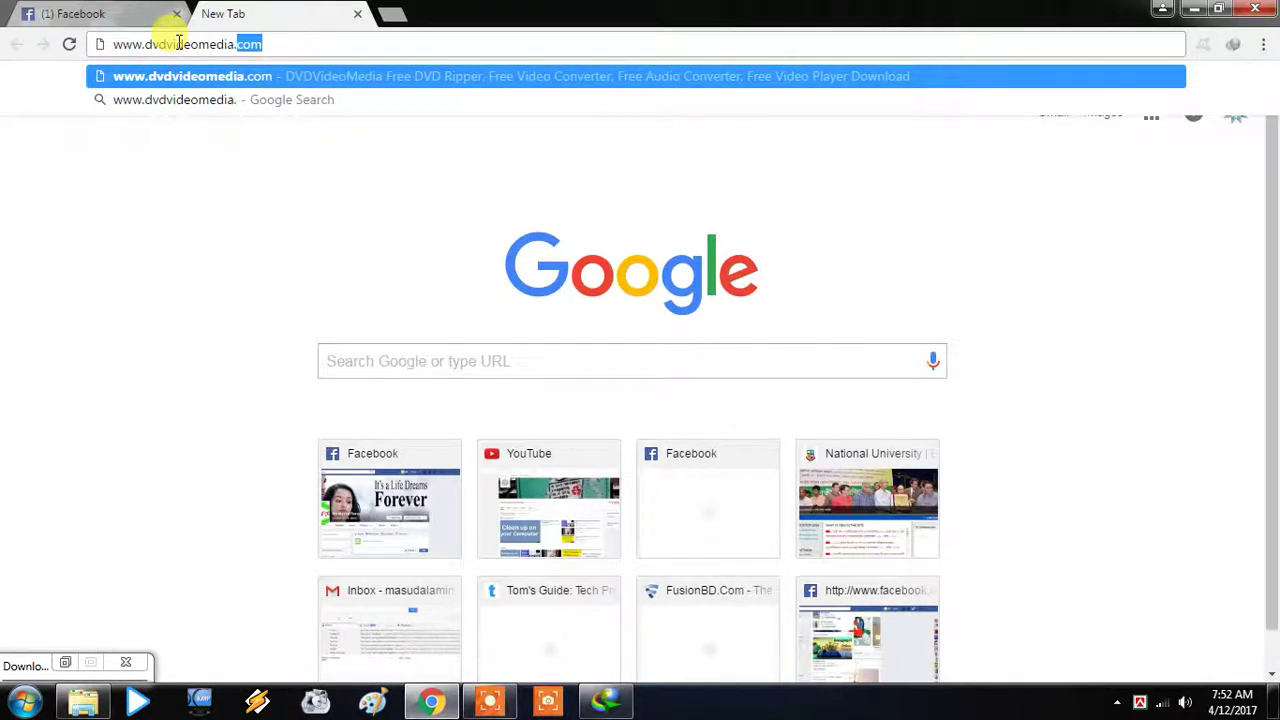
{"action": "type", "text": ".com"}
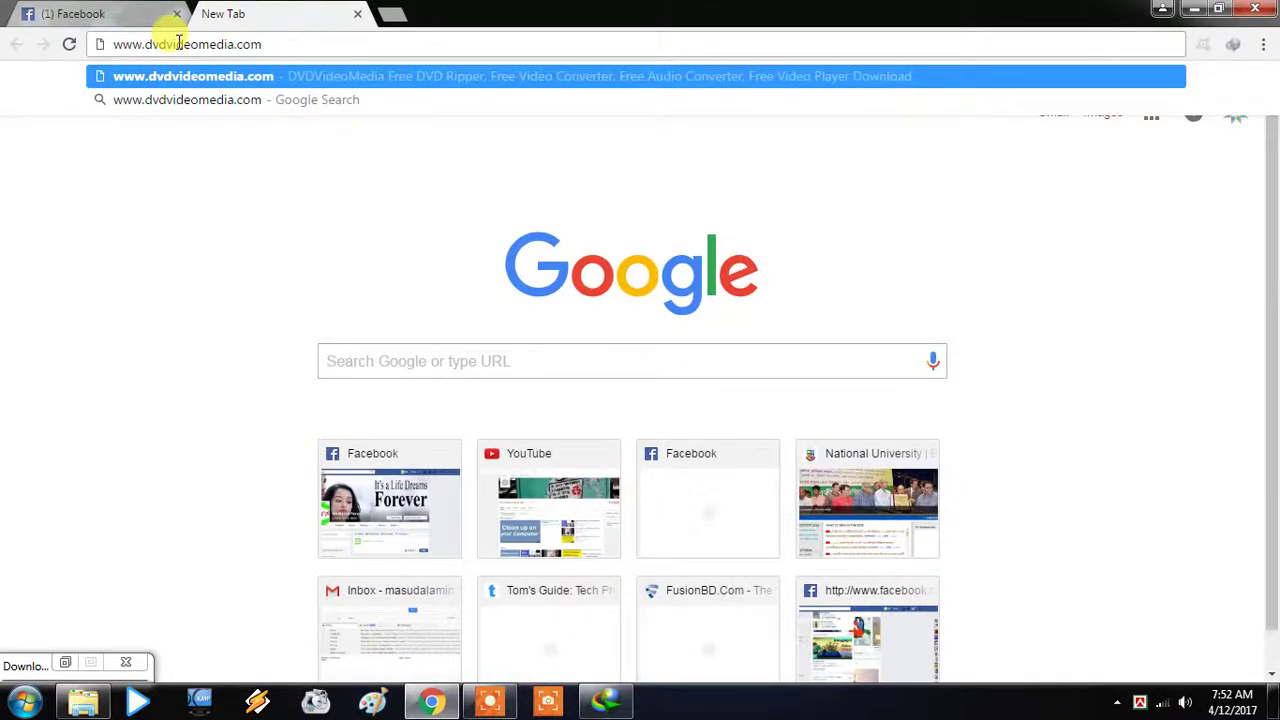
{"action": "key", "text": "Return"}
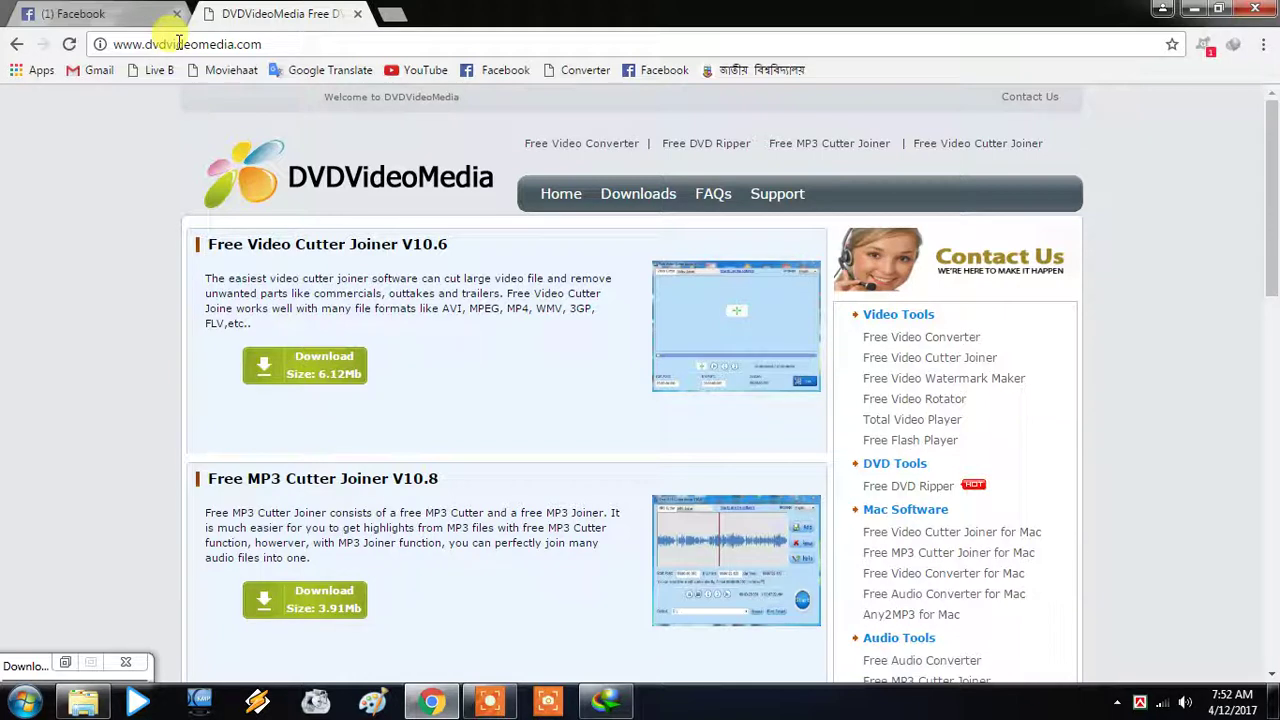
Look through the DVDVideoMedia home page's list of free programs and their downloads, including Free Video Cutter Joiner
{"action": "left_click", "coordinate": [271, 44]}
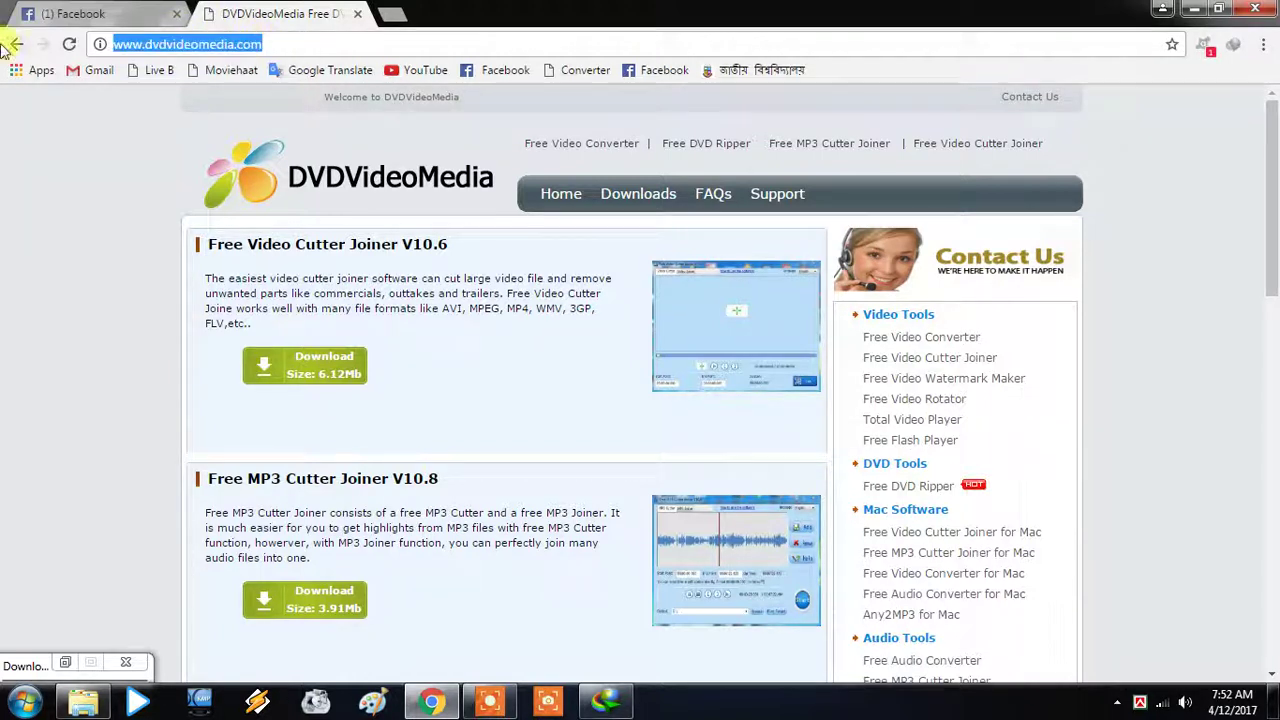
{"action": "left_click", "coordinate": [122, 152]}
{"action": "scroll", "coordinate": [540, 423], "scroll_direction": "down", "scroll_amount": 3}
{"action": "scroll", "coordinate": [540, 423], "scroll_direction": "down", "scroll_amount": 5}
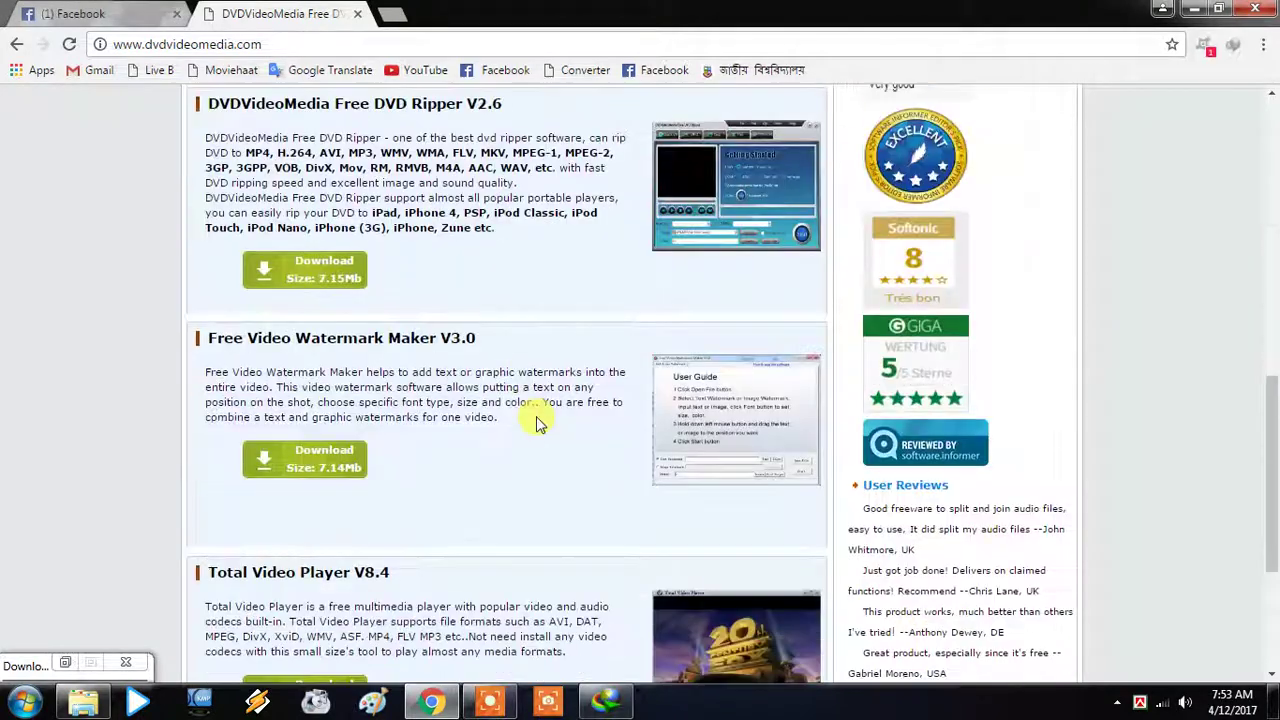
{"action": "scroll", "coordinate": [537, 421], "scroll_direction": "up", "scroll_amount": 4}
{"action": "scroll", "coordinate": [535, 405], "scroll_direction": "up", "scroll_amount": 5}
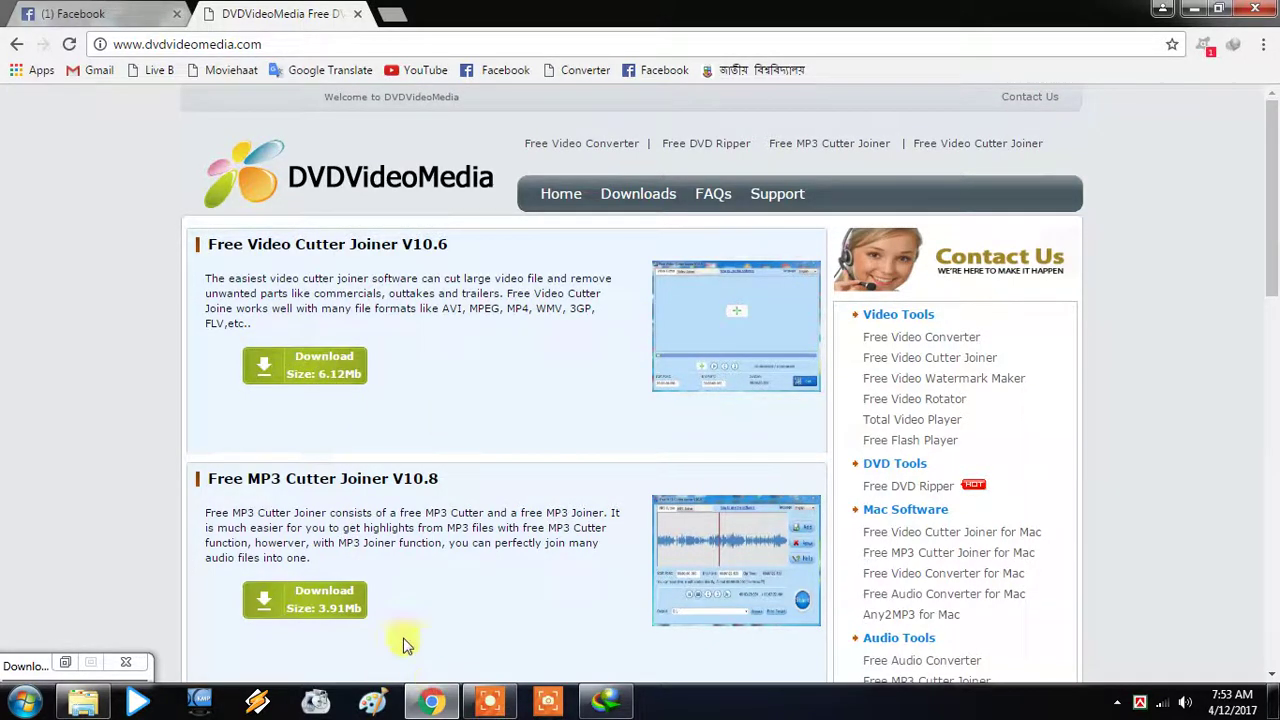
{"action": "scroll", "coordinate": [430, 615], "scroll_direction": "down", "scroll_amount": 3}
{"action": "scroll", "coordinate": [445, 590], "scroll_direction": "down", "scroll_amount": 3}
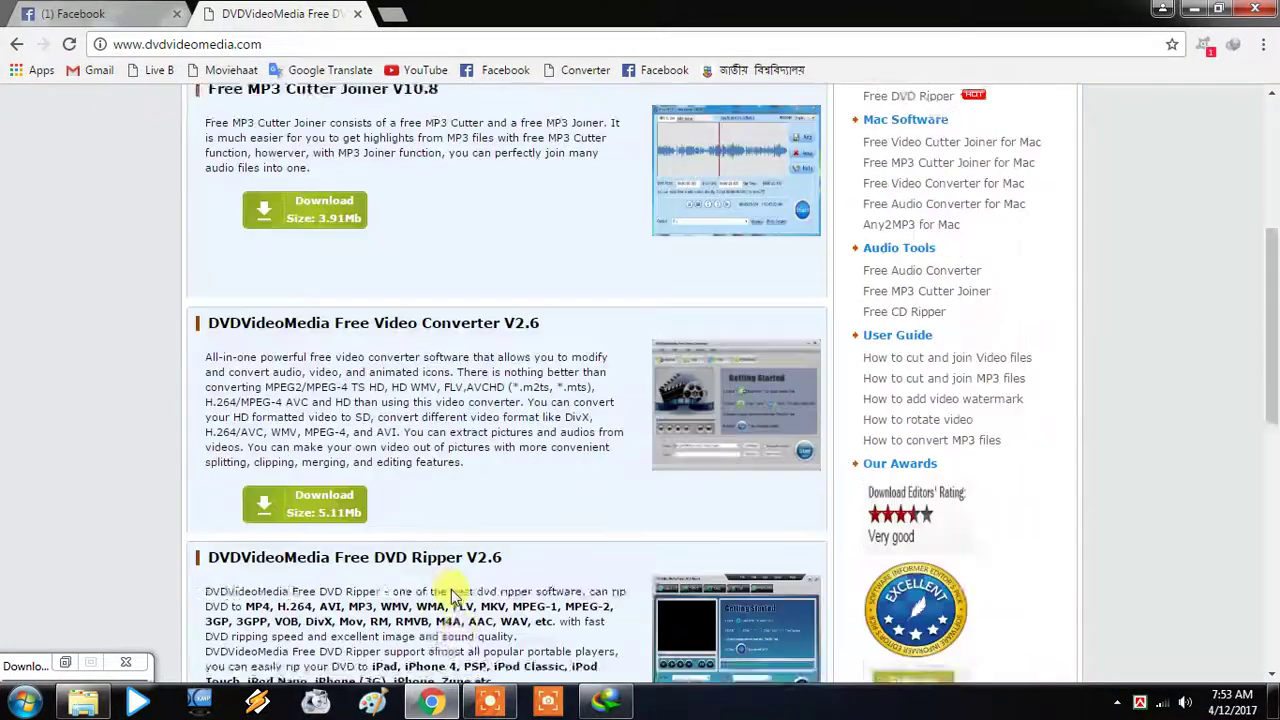
{"action": "scroll", "coordinate": [420, 609], "scroll_direction": "down", "scroll_amount": 3}
{"action": "scroll", "coordinate": [420, 611], "scroll_direction": "up", "scroll_amount": 4}
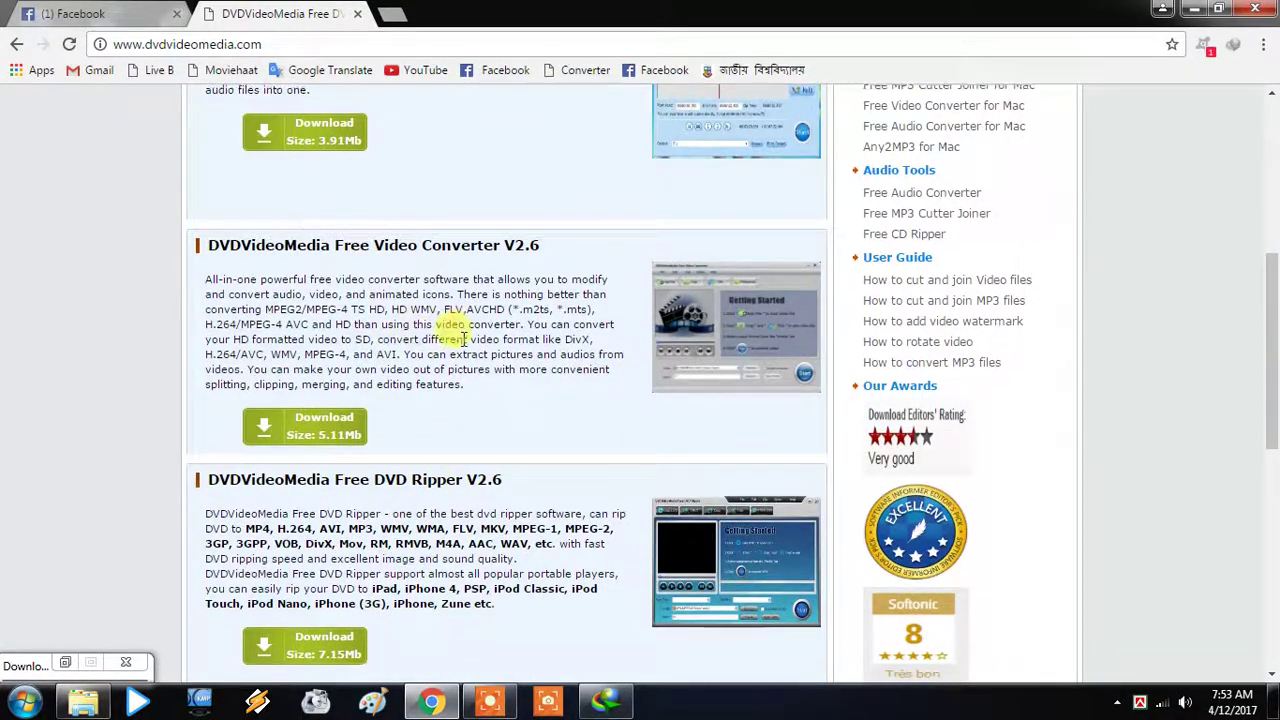
{"action": "scroll", "coordinate": [460, 335], "scroll_direction": "up", "scroll_amount": 3}
{"action": "scroll", "coordinate": [485, 400], "scroll_direction": "up", "scroll_amount": 2}
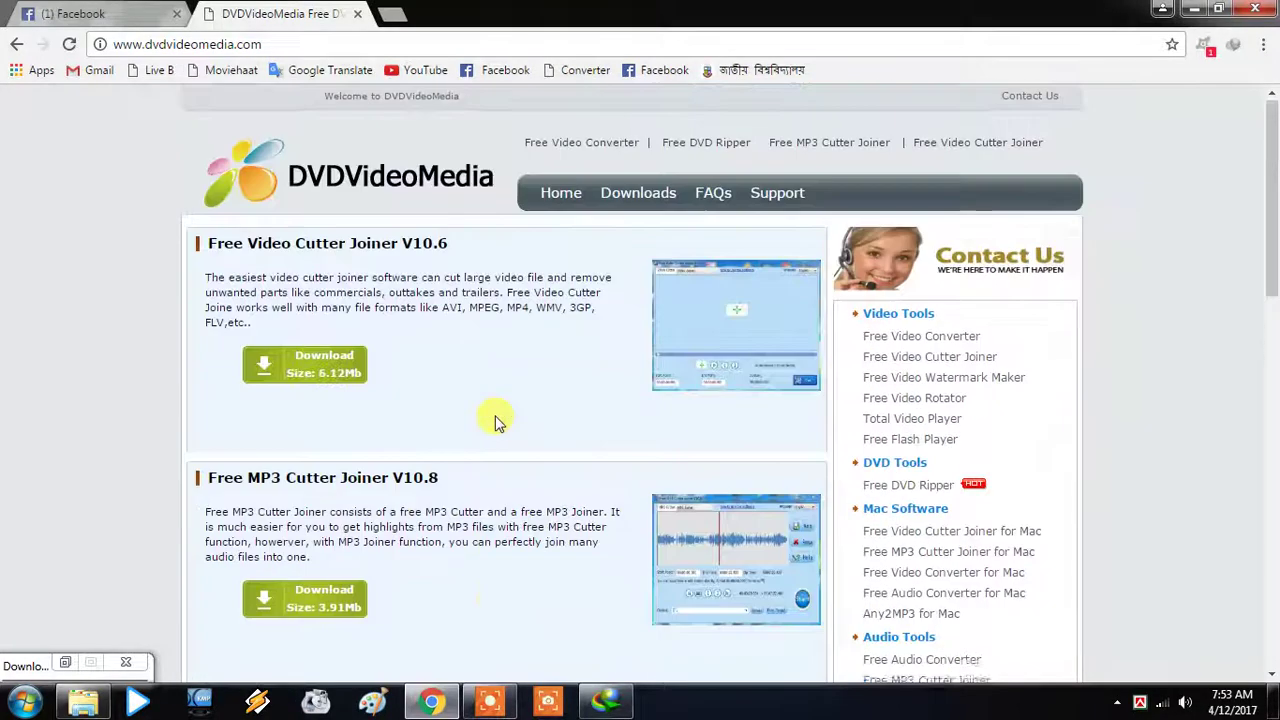
Launch the downloaded freevideocutterjoiner.exe installer from the completed download's dialog and minimize the browser
{"action": "left_click", "coordinate": [68, 664]}
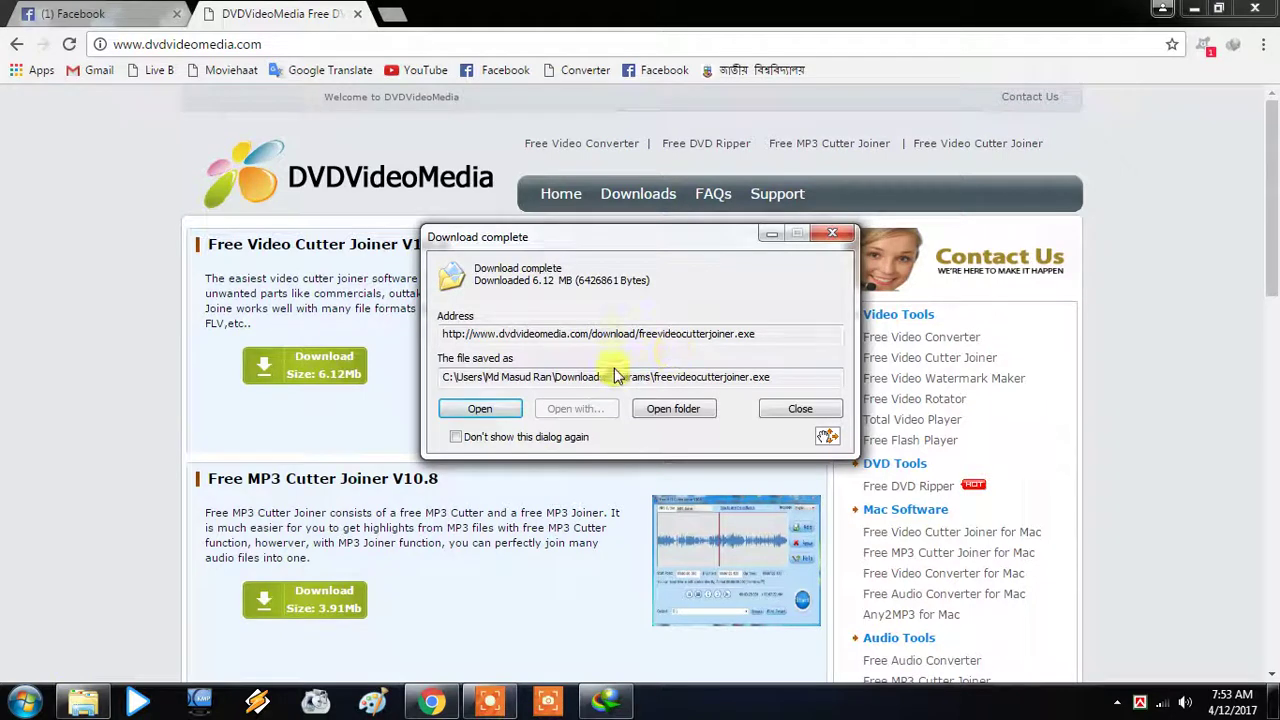
{"action": "left_click", "coordinate": [770, 236]}
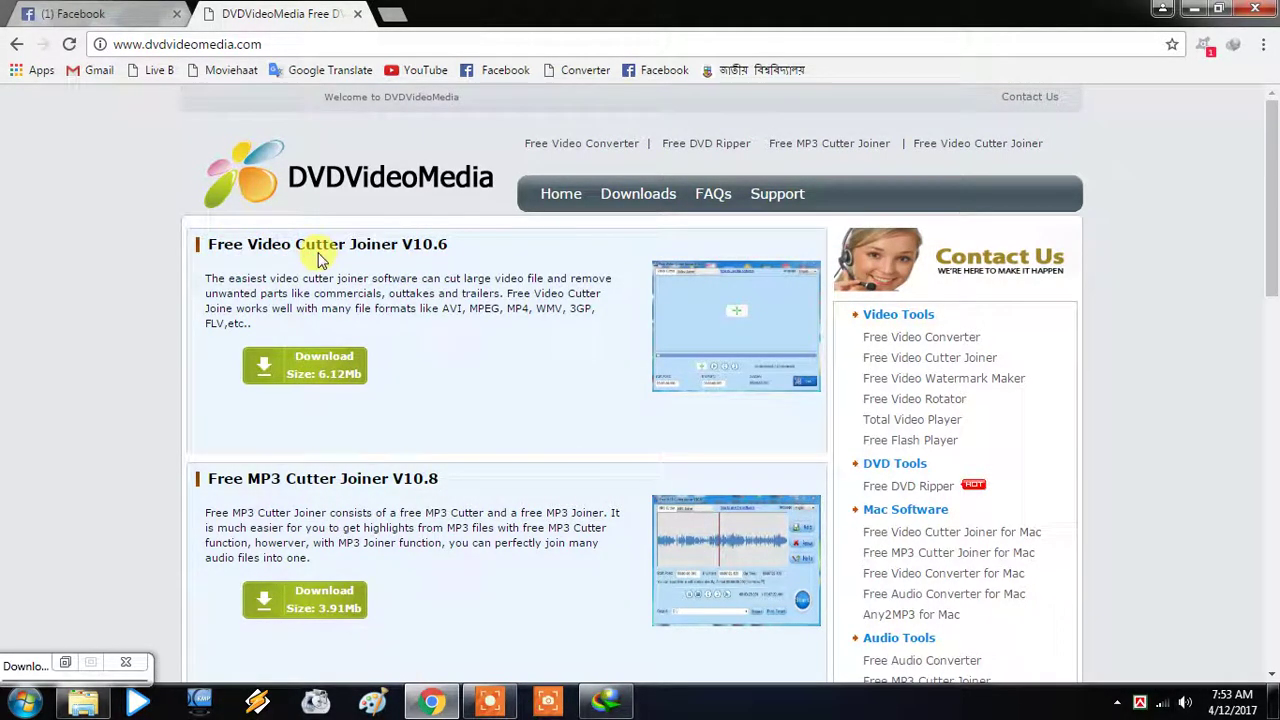
{"action": "left_click", "coordinate": [65, 662]}
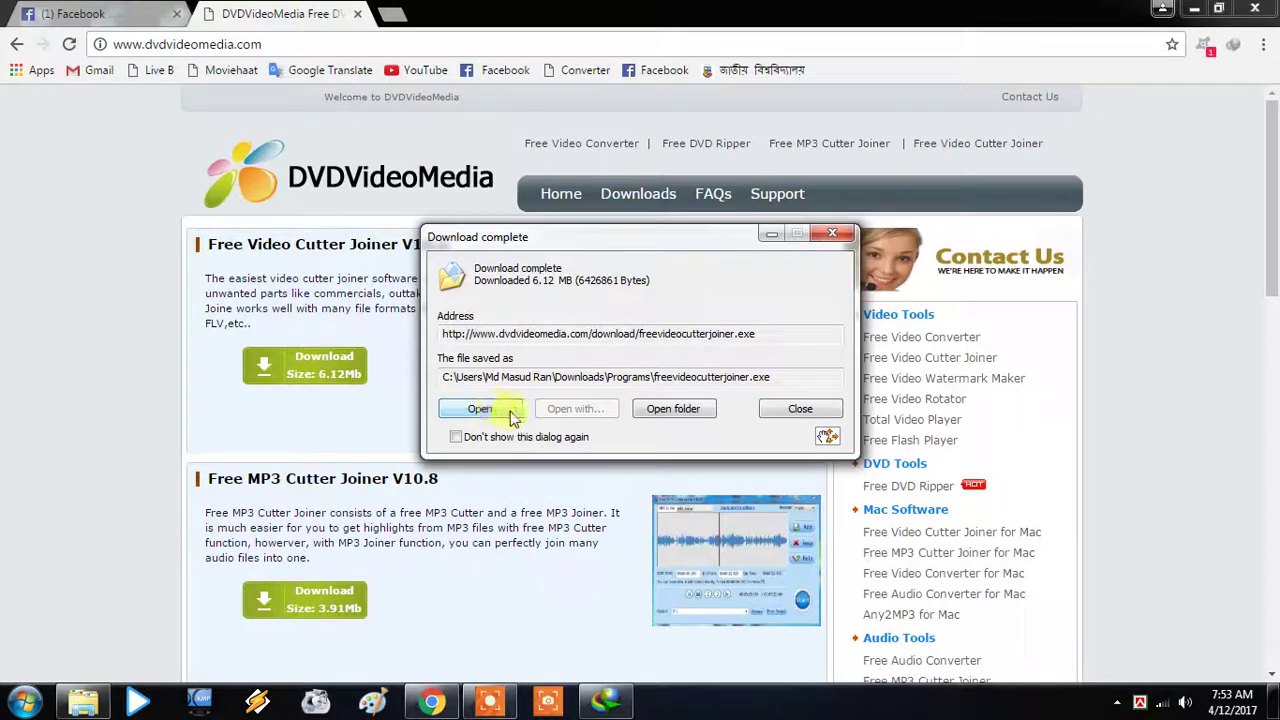
{"action": "left_click", "coordinate": [474, 409]}
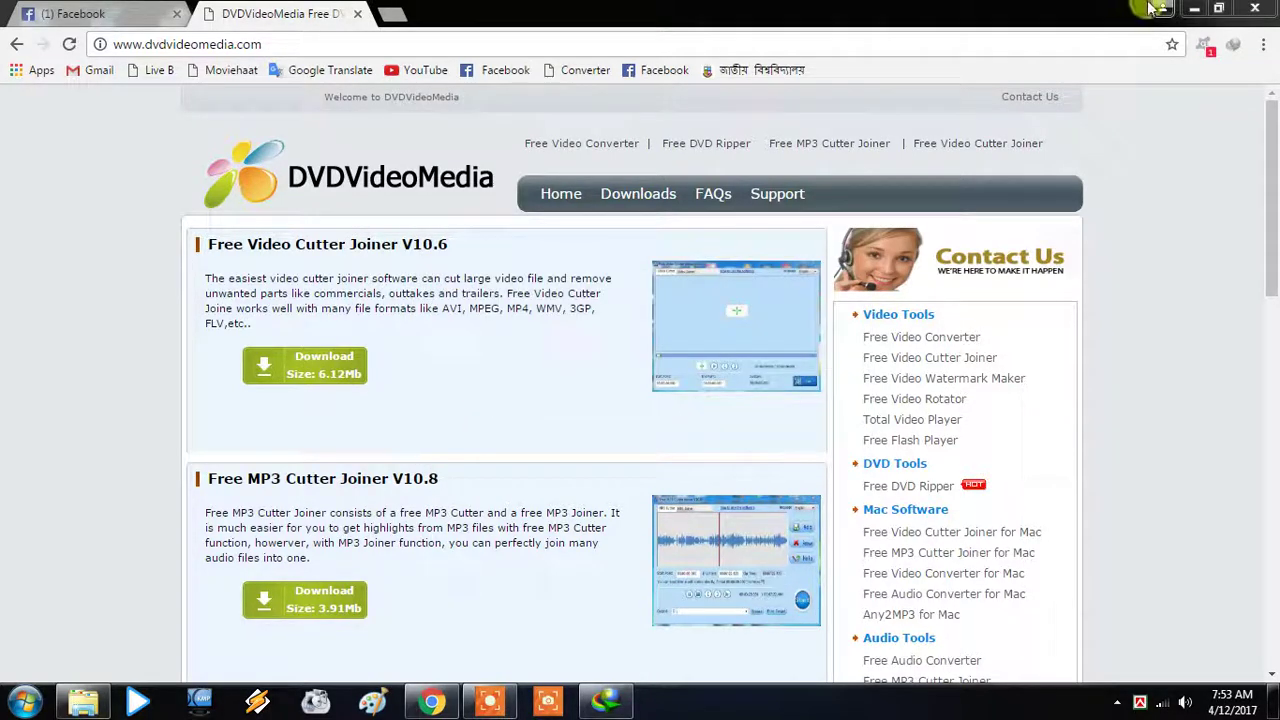
{"action": "left_click", "coordinate": [1194, 8]}
{"action": "right_click", "coordinate": [657, 62]}
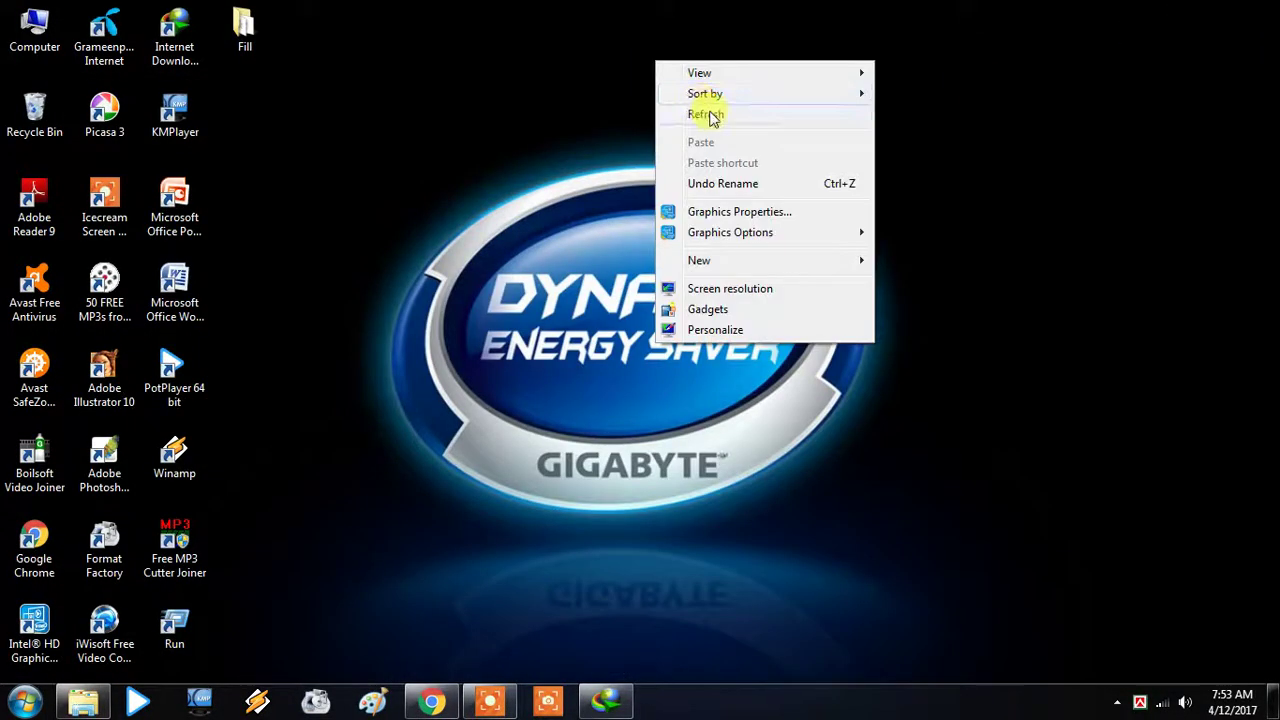
{"action": "left_click", "coordinate": [705, 115]}
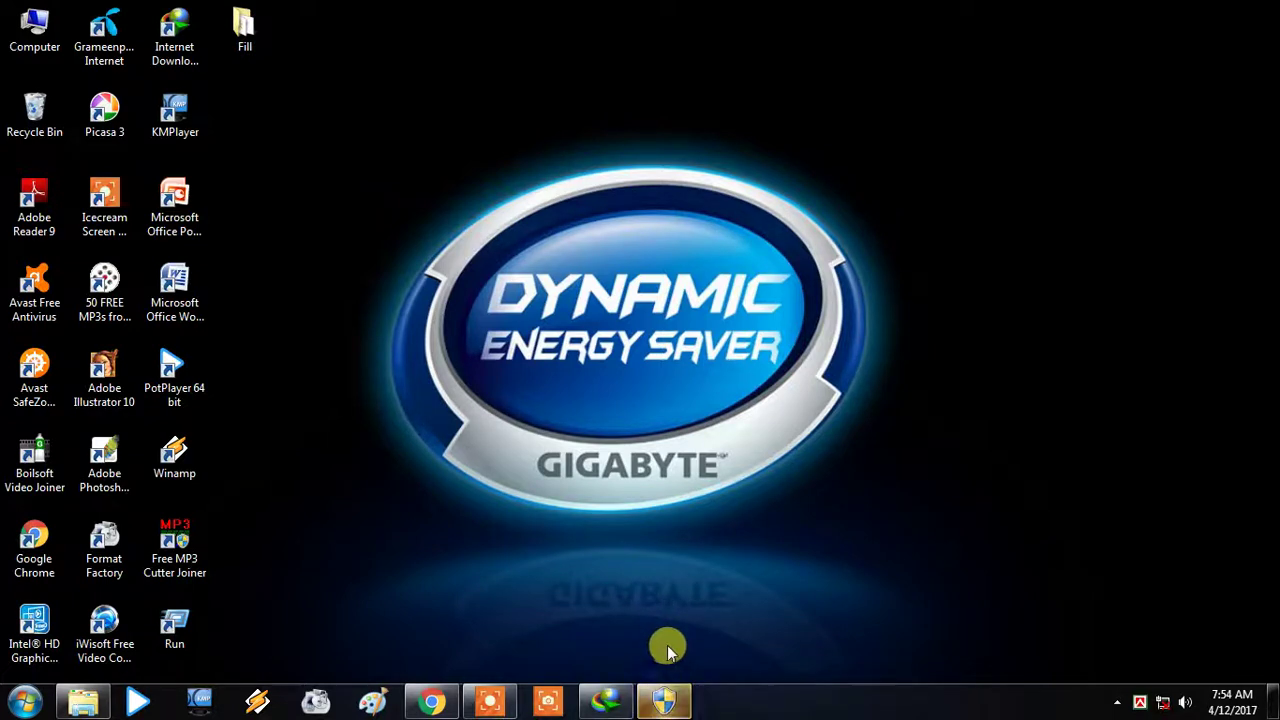
Let the installer run and install Free Video Cutter Joiner in English with the default destination, Start Menu folder and a desktop icon
{"action": "left_click", "coordinate": [664, 700]}
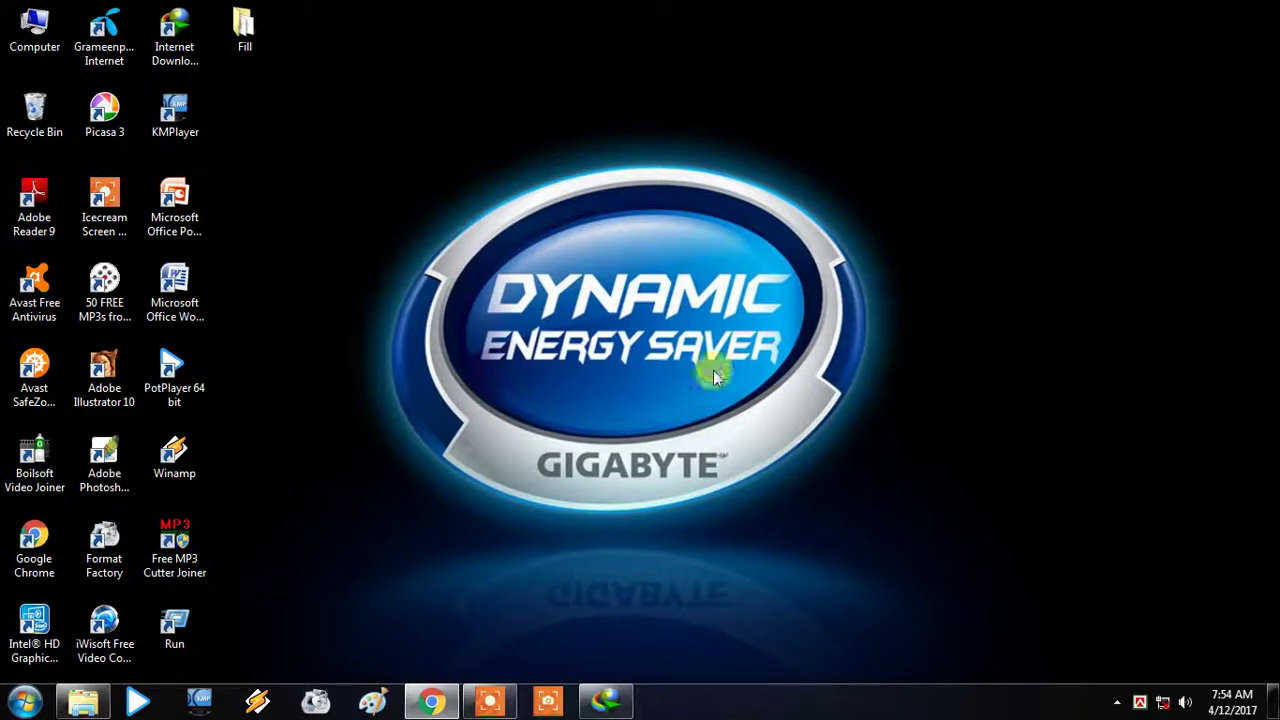
{"action": "right_click", "coordinate": [625, 268]}
{"action": "left_click", "coordinate": [629, 279]}
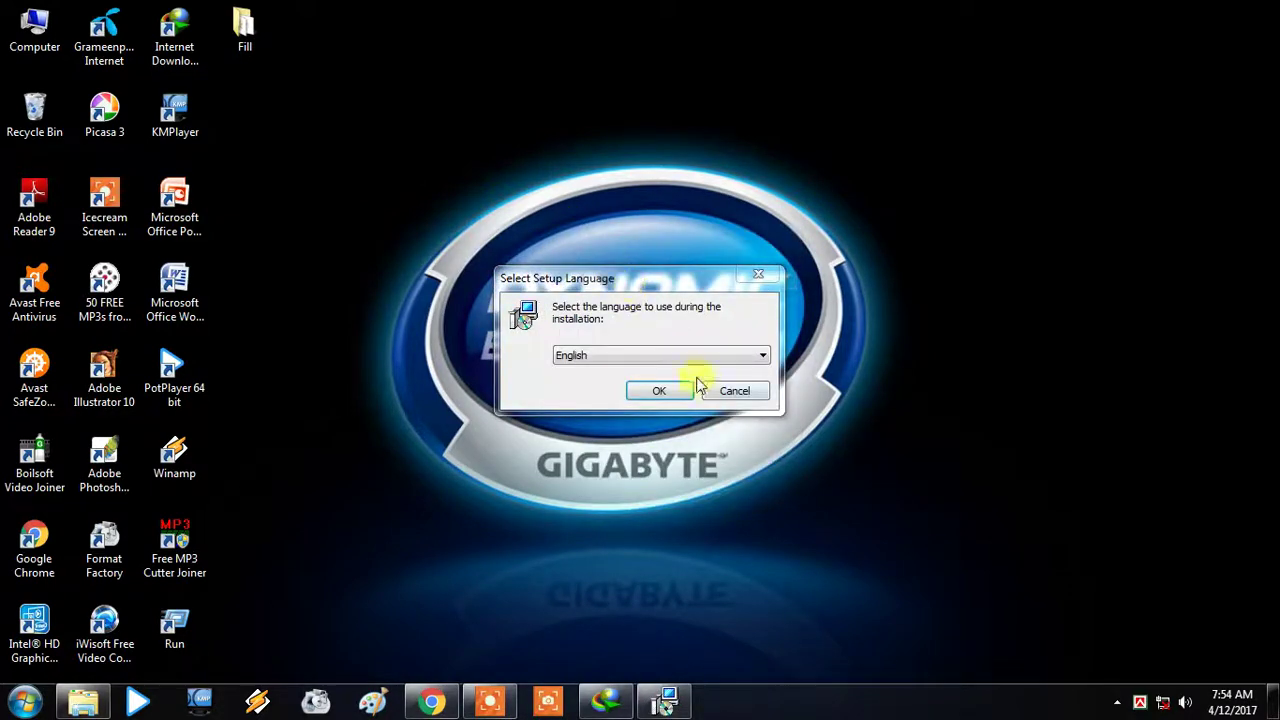
{"action": "left_click", "coordinate": [659, 391]}
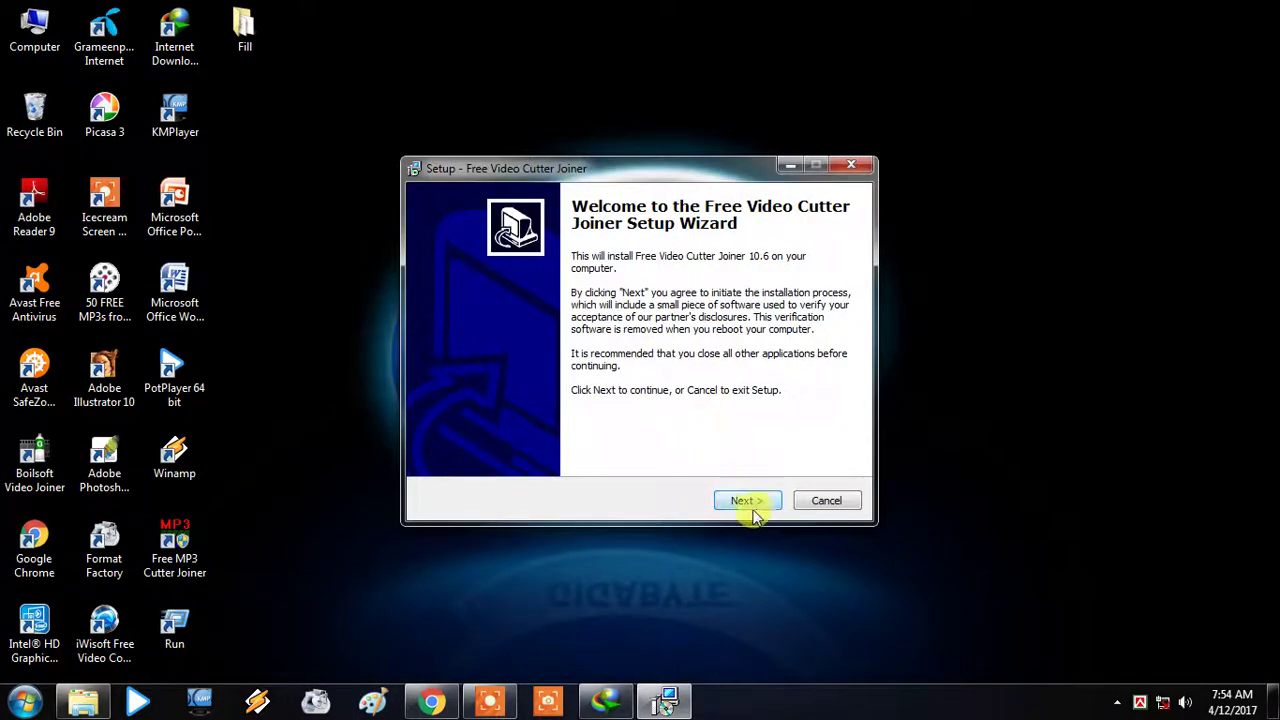
{"action": "left_click", "coordinate": [760, 503]}
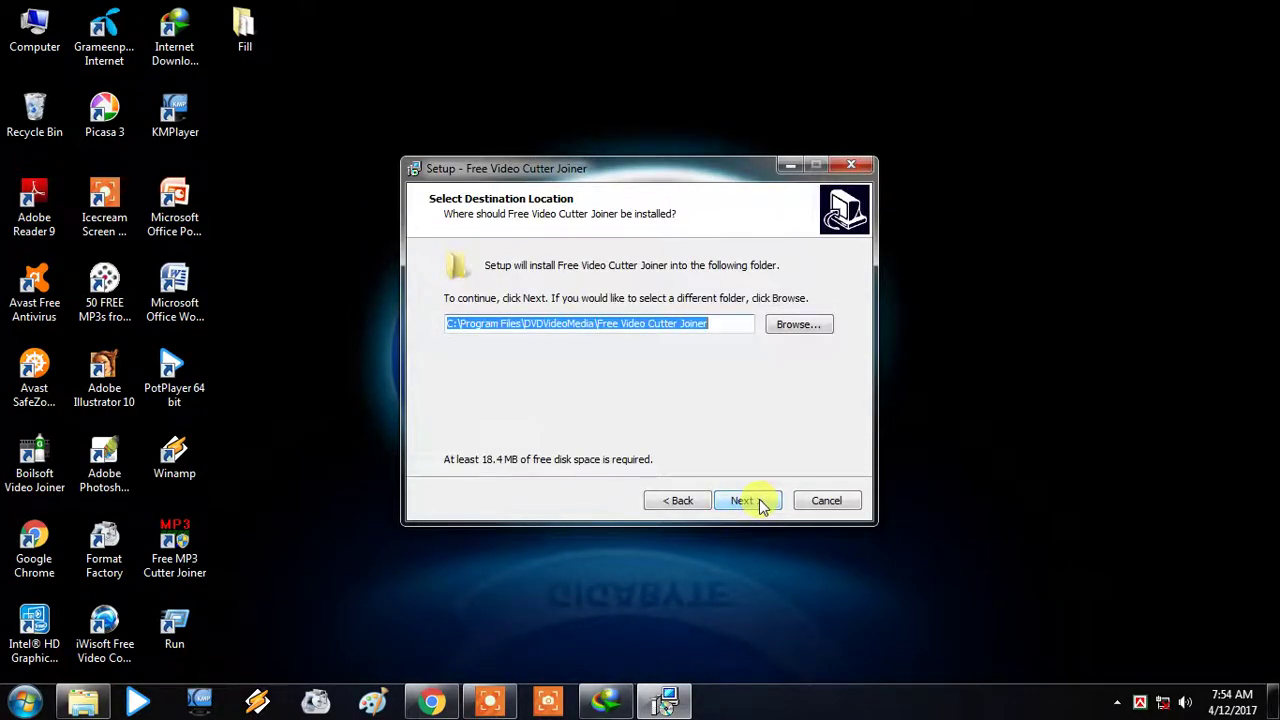
{"action": "left_click", "coordinate": [760, 503]}
{"action": "left_click", "coordinate": [761, 506]}
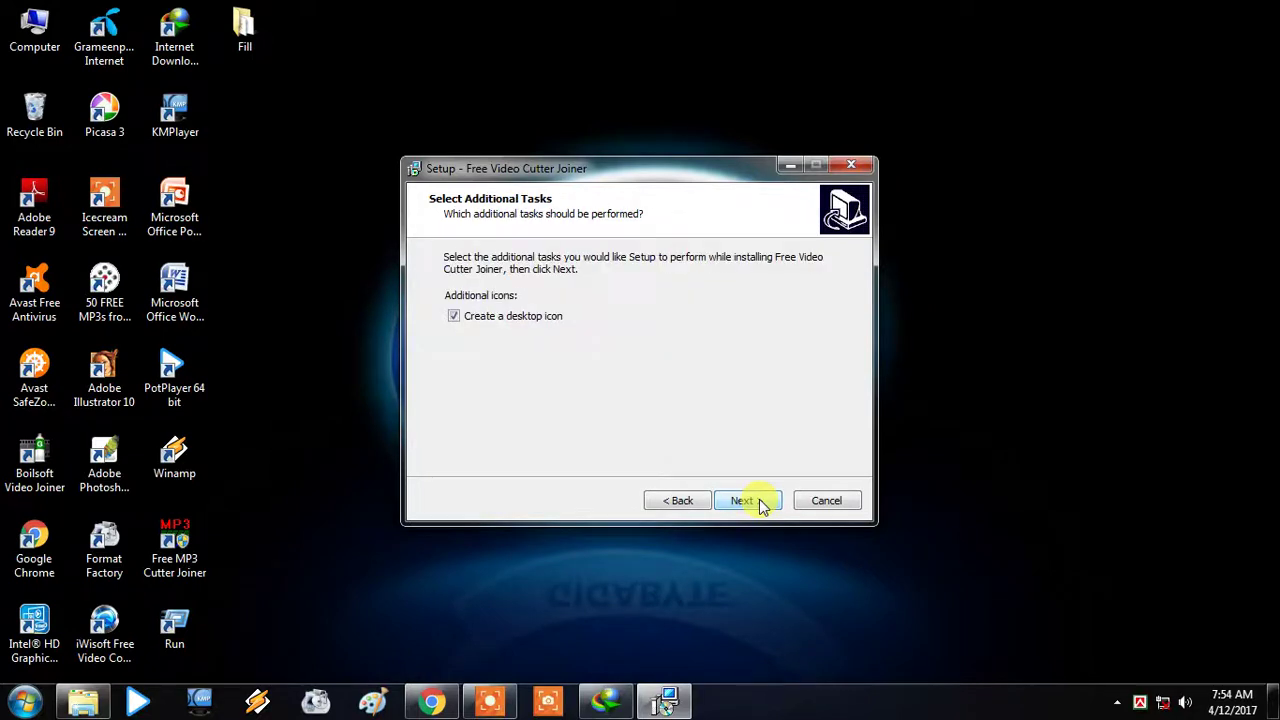
{"action": "left_click", "coordinate": [762, 506]}
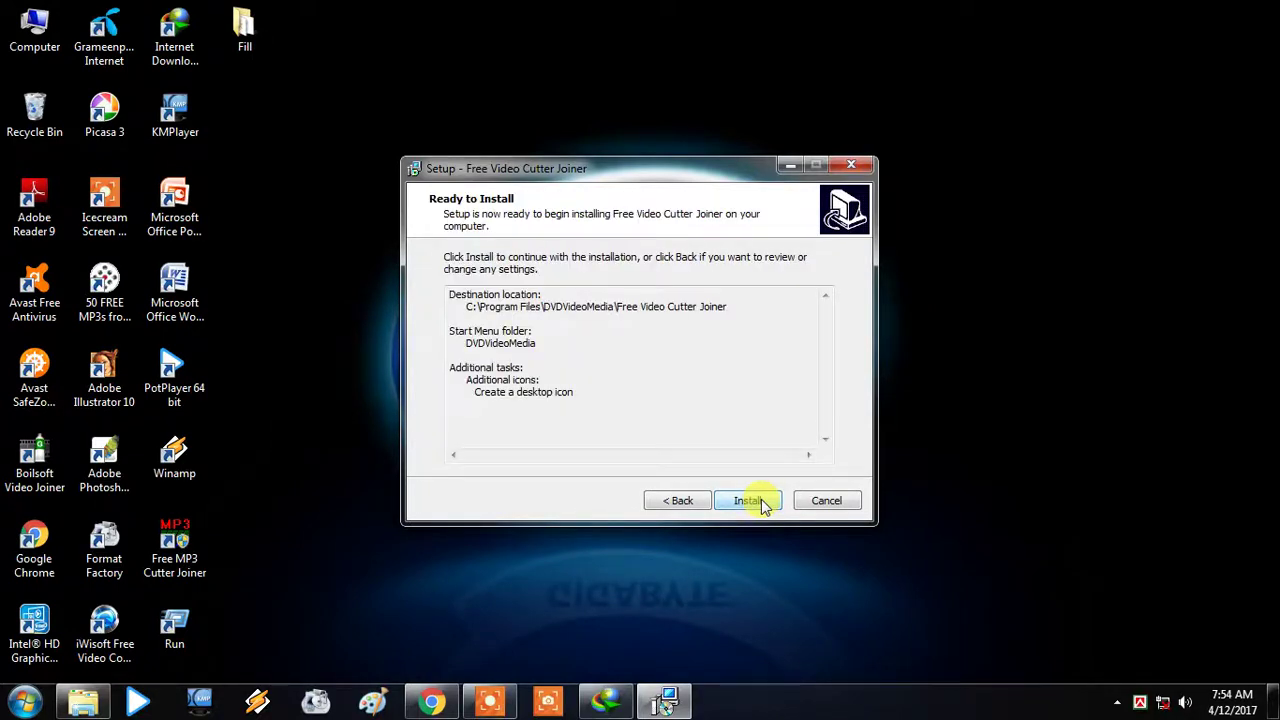
{"action": "left_click", "coordinate": [760, 503]}
{"action": "right_click", "coordinate": [528, 6]}
{"action": "left_click", "coordinate": [568, 54]}
{"action": "right_click", "coordinate": [457, 8]}
{"action": "left_click", "coordinate": [516, 54]}
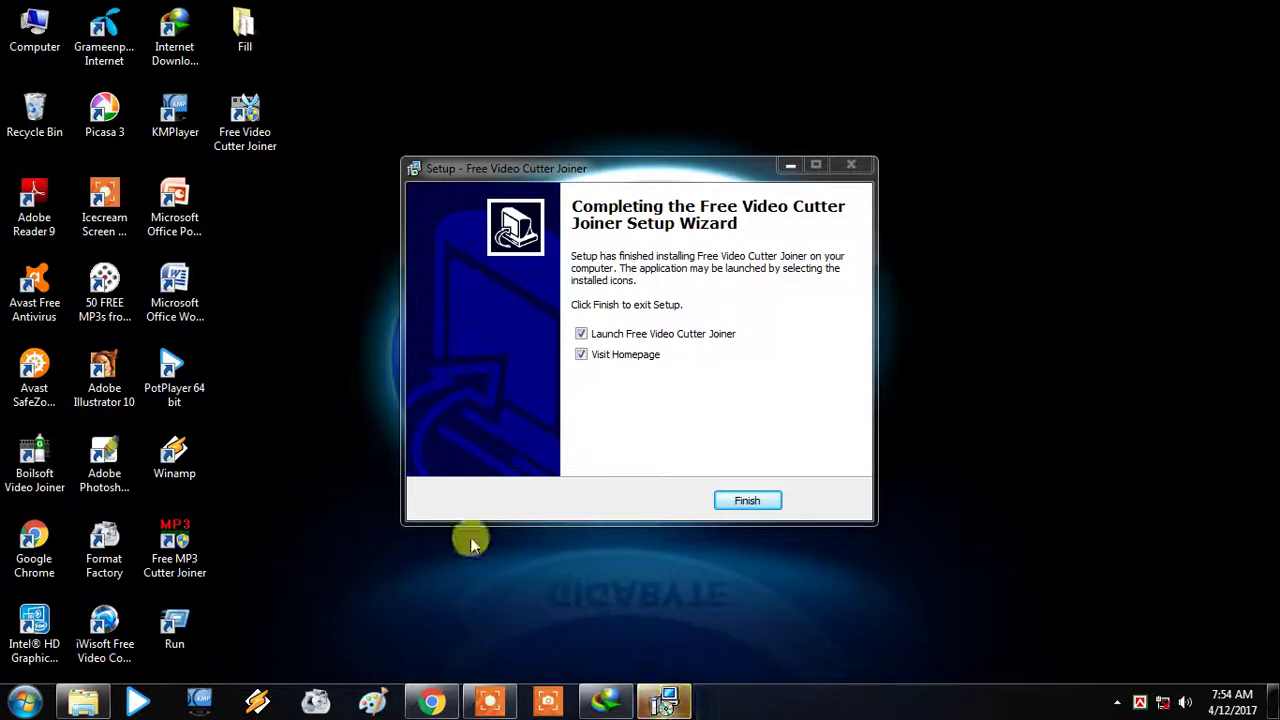
Finish the setup wizard with Visit Homepage turned off and Launch Free Video Cutter Joiner left on
{"action": "left_click", "coordinate": [582, 355]}
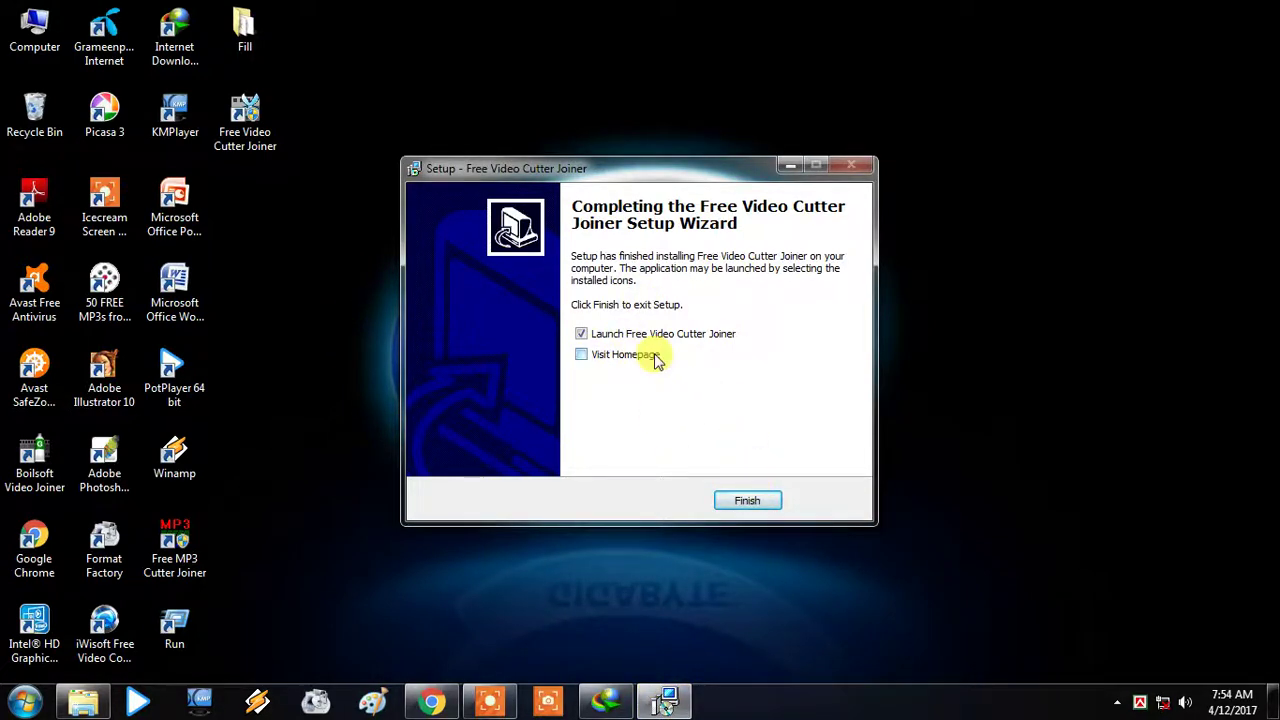
{"action": "left_click", "coordinate": [758, 503]}
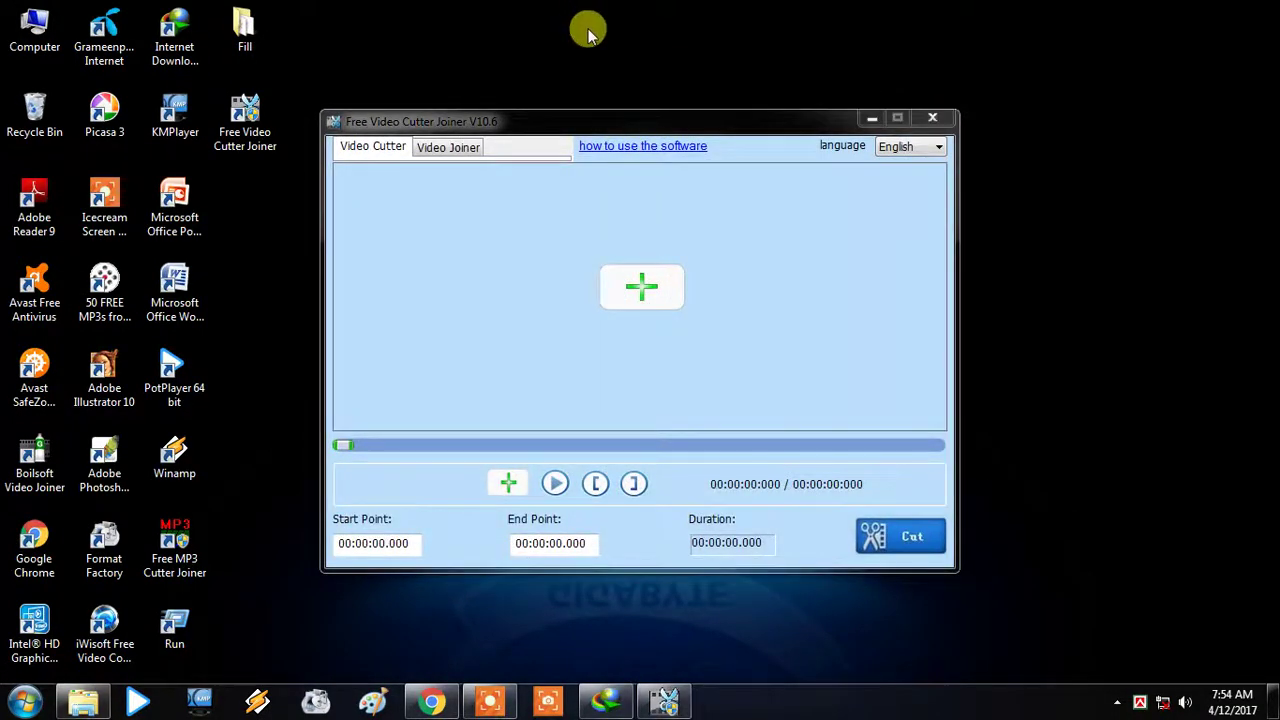
{"action": "right_click", "coordinate": [588, 35]}
{"action": "left_click", "coordinate": [640, 80]}
{"action": "right_click", "coordinate": [556, 4]}
{"action": "left_click", "coordinate": [649, 57]}
{"action": "right_click", "coordinate": [506, 8]}
{"action": "left_click", "coordinate": [560, 65]}
{"action": "right_click", "coordinate": [500, 18]}
{"action": "left_click", "coordinate": [546, 72]}
{"action": "right_click", "coordinate": [496, 18]}
{"action": "left_click", "coordinate": [552, 75]}
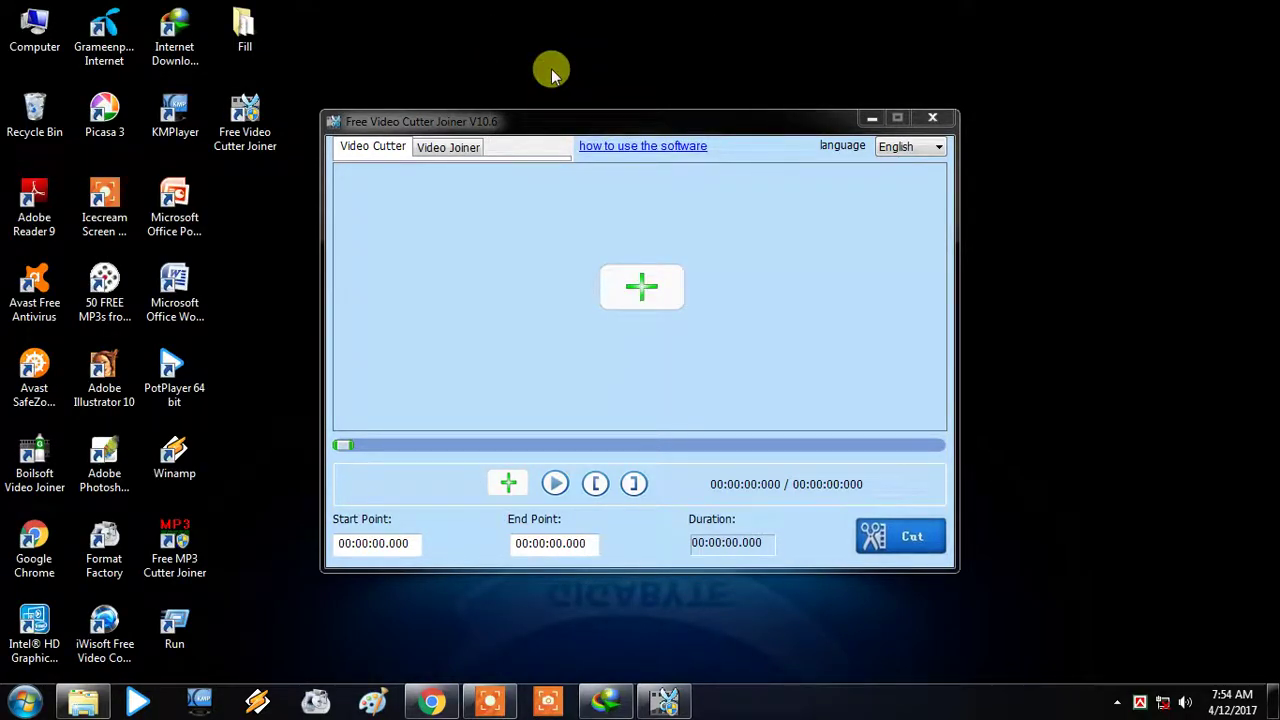
{"action": "right_click", "coordinate": [448, 14]}
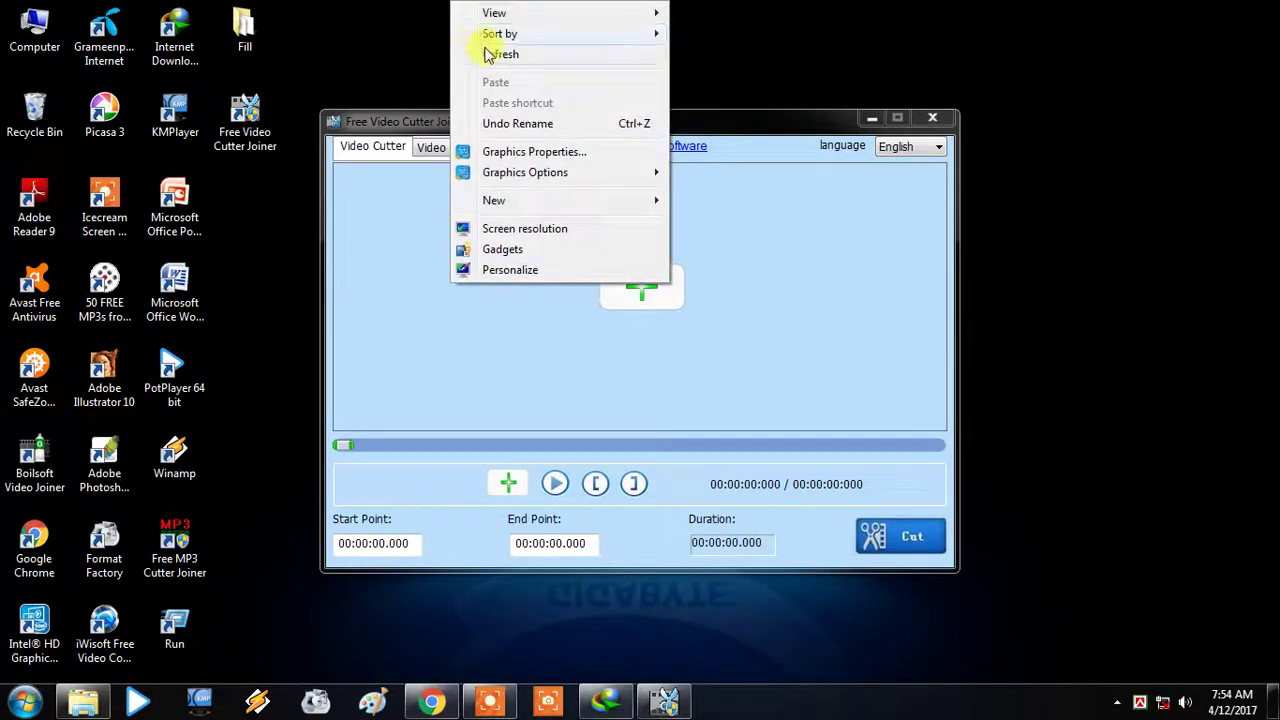
{"action": "left_click", "coordinate": [486, 51]}
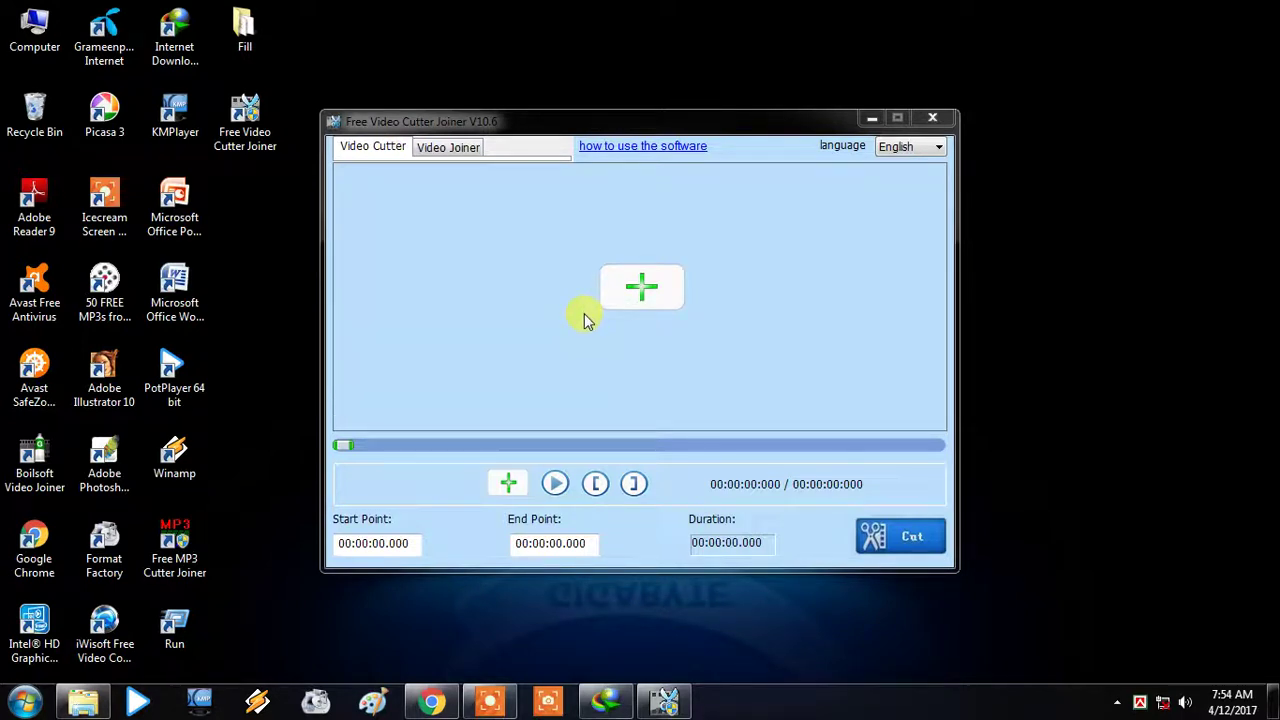
Look briefly at the Video Joiner, return to the Video Cutter and browse for a video in the Enter folder on drive D
{"action": "left_click", "coordinate": [443, 148]}
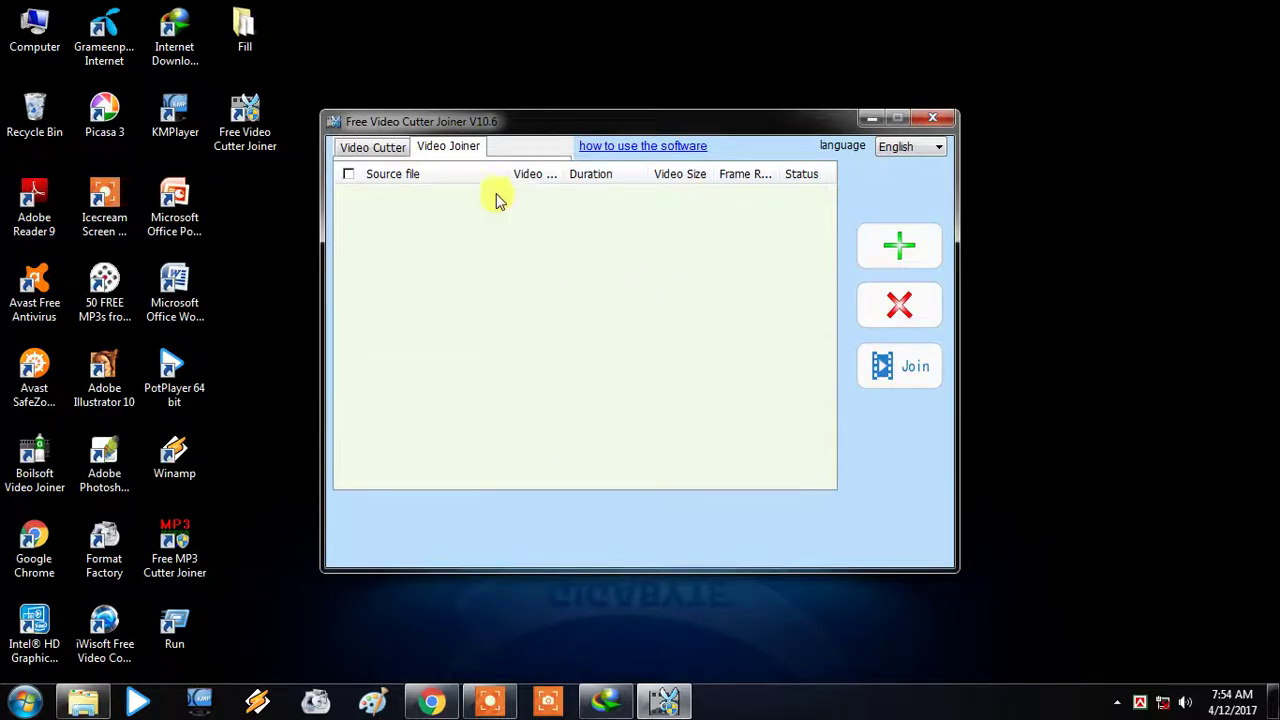
{"action": "left_click", "coordinate": [375, 148]}
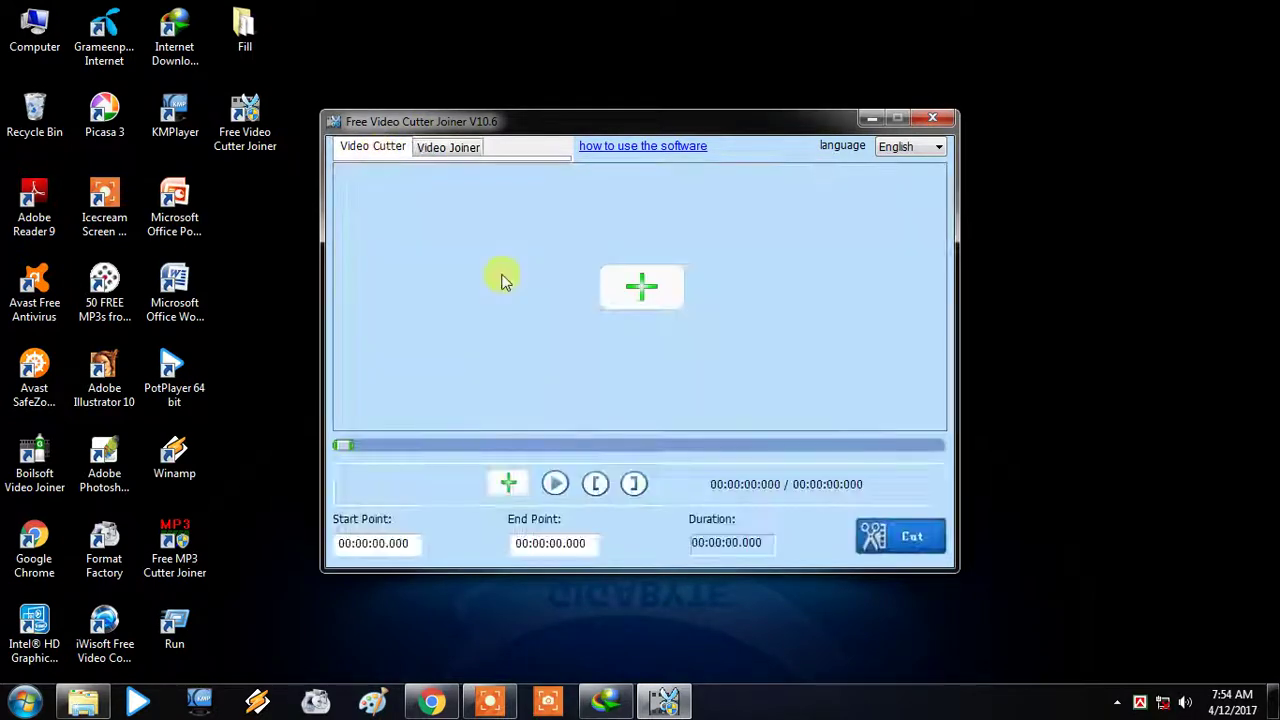
{"action": "left_click", "coordinate": [643, 288]}
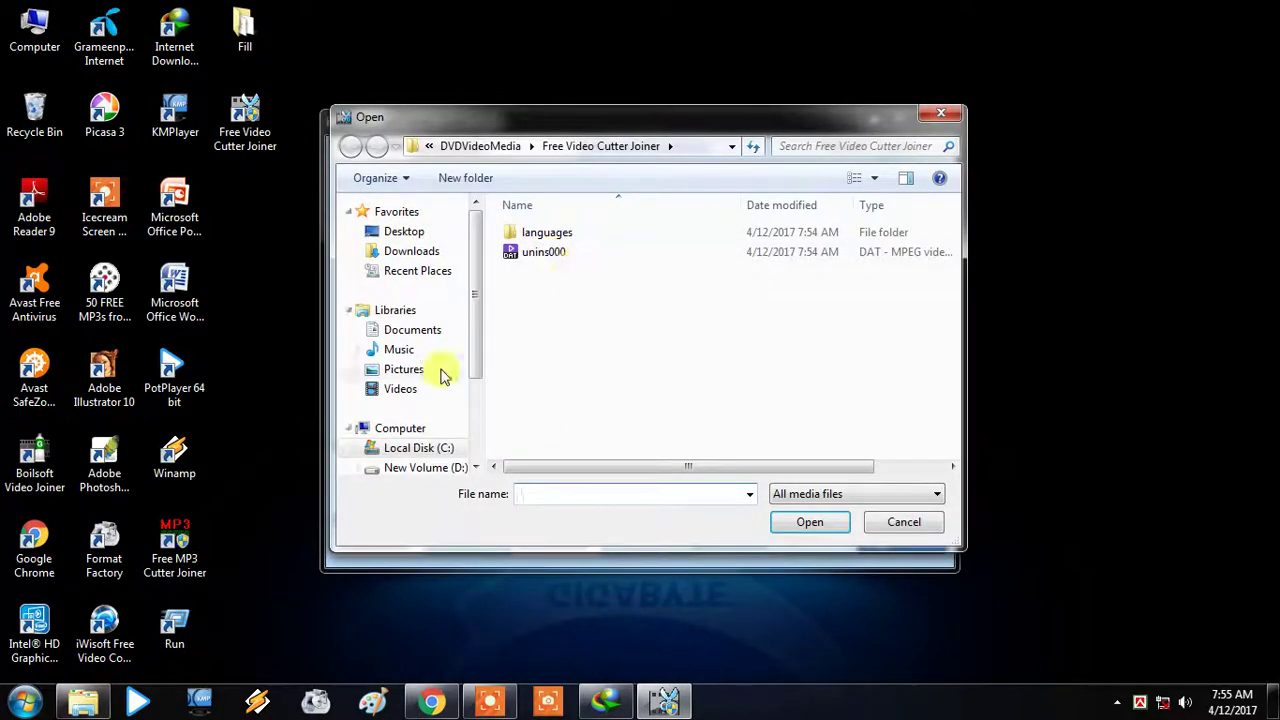
{"action": "left_click_drag", "start_coordinate": [477, 323], "coordinate": [477, 378]}
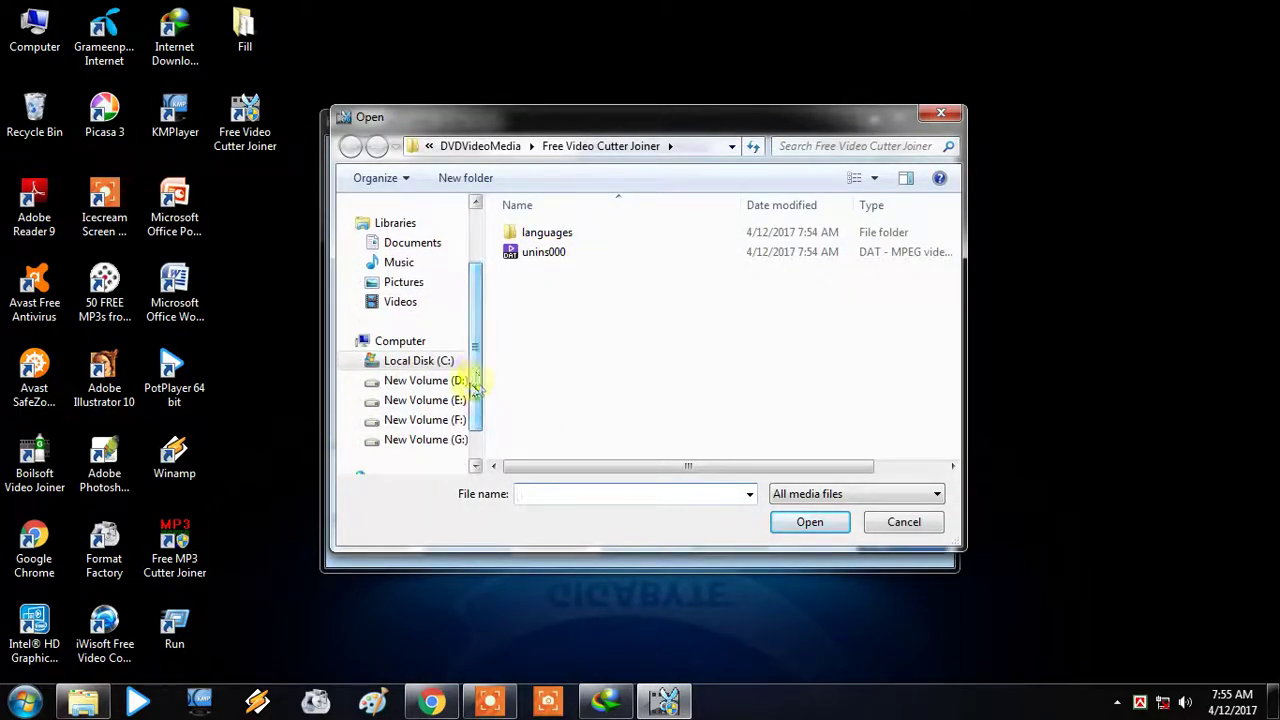
{"action": "left_click", "coordinate": [425, 381]}
{"action": "double_click", "coordinate": [560, 256]}
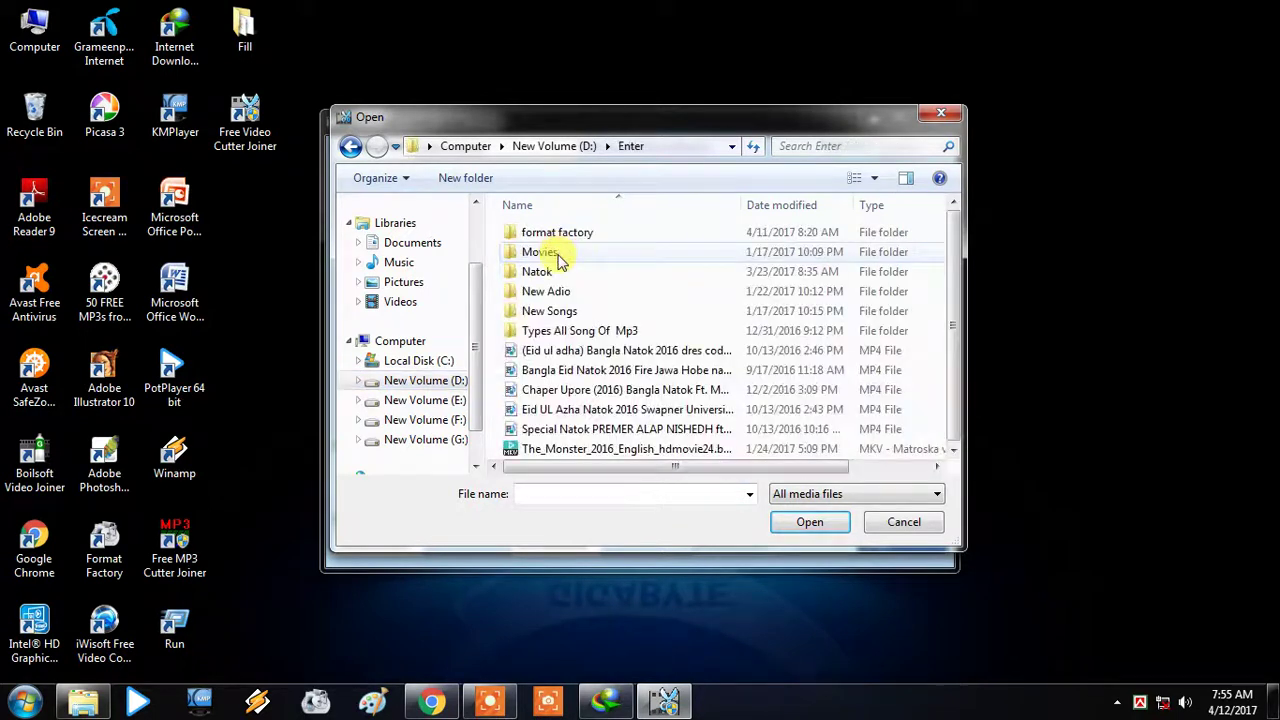
Load the "Paas Woh Aane Lage Zara Zara" video from New Songs\New Collection into the Video Cutter
{"action": "left_click", "coordinate": [588, 396]}
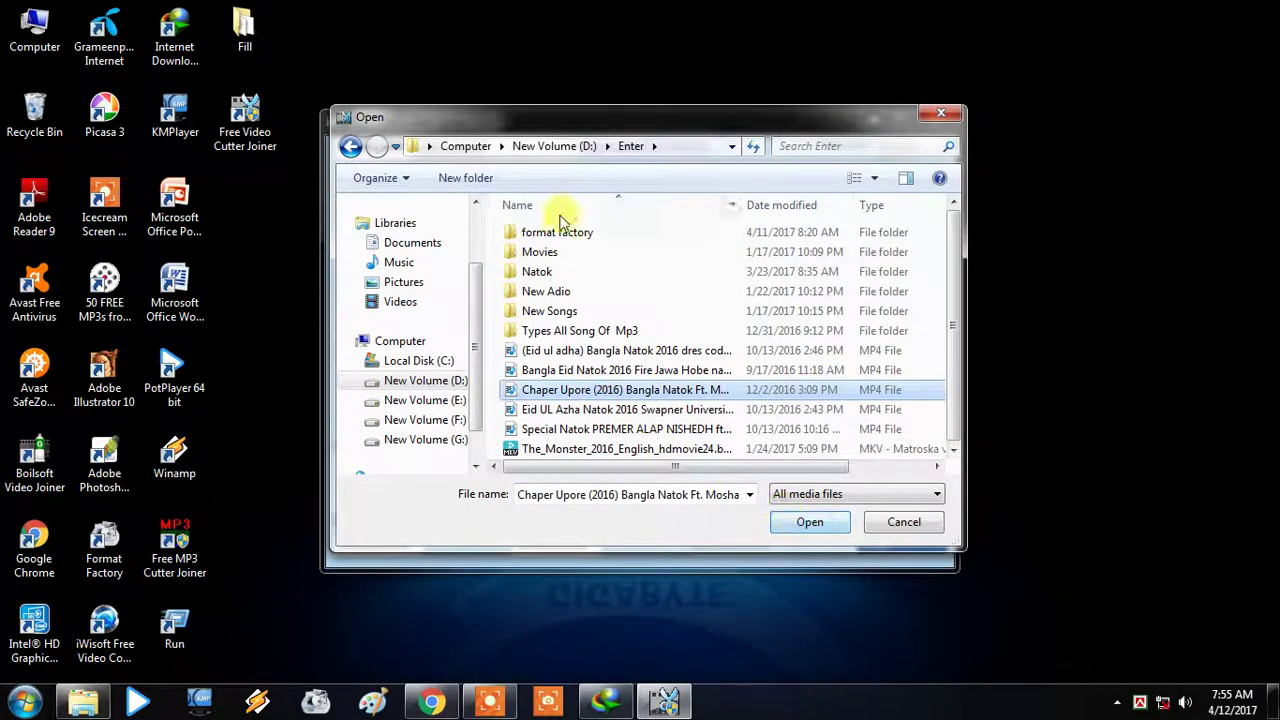
{"action": "double_click", "coordinate": [583, 316]}
{"action": "scroll", "coordinate": [590, 400], "scroll_direction": "down", "scroll_amount": 1}
{"action": "double_click", "coordinate": [608, 392]}
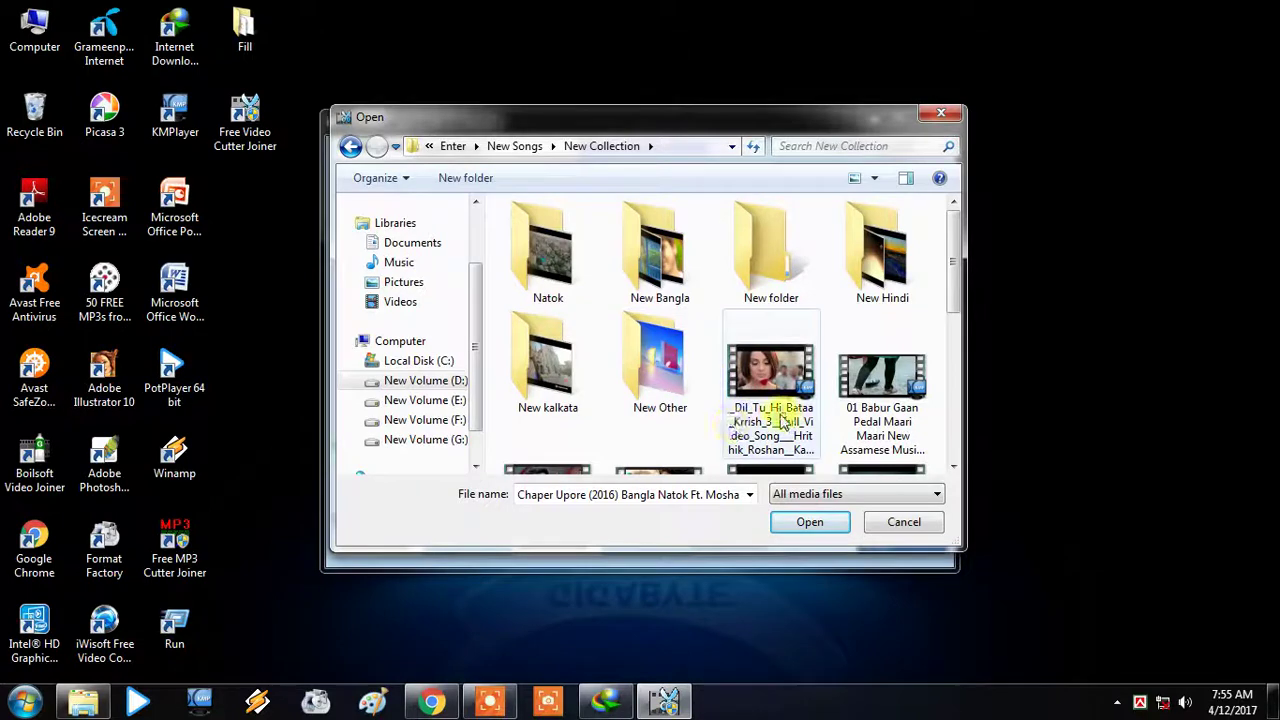
{"action": "scroll", "coordinate": [808, 430], "scroll_direction": "down", "scroll_amount": 2}
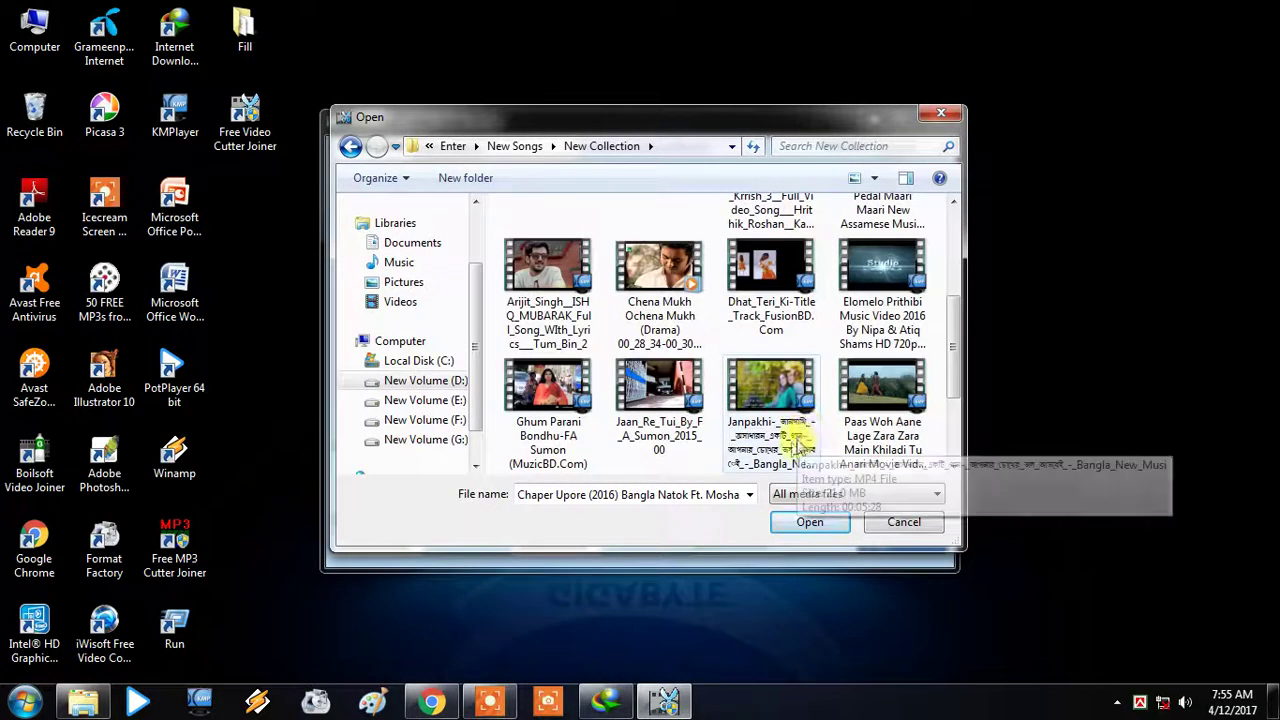
{"action": "left_click", "coordinate": [762, 400]}
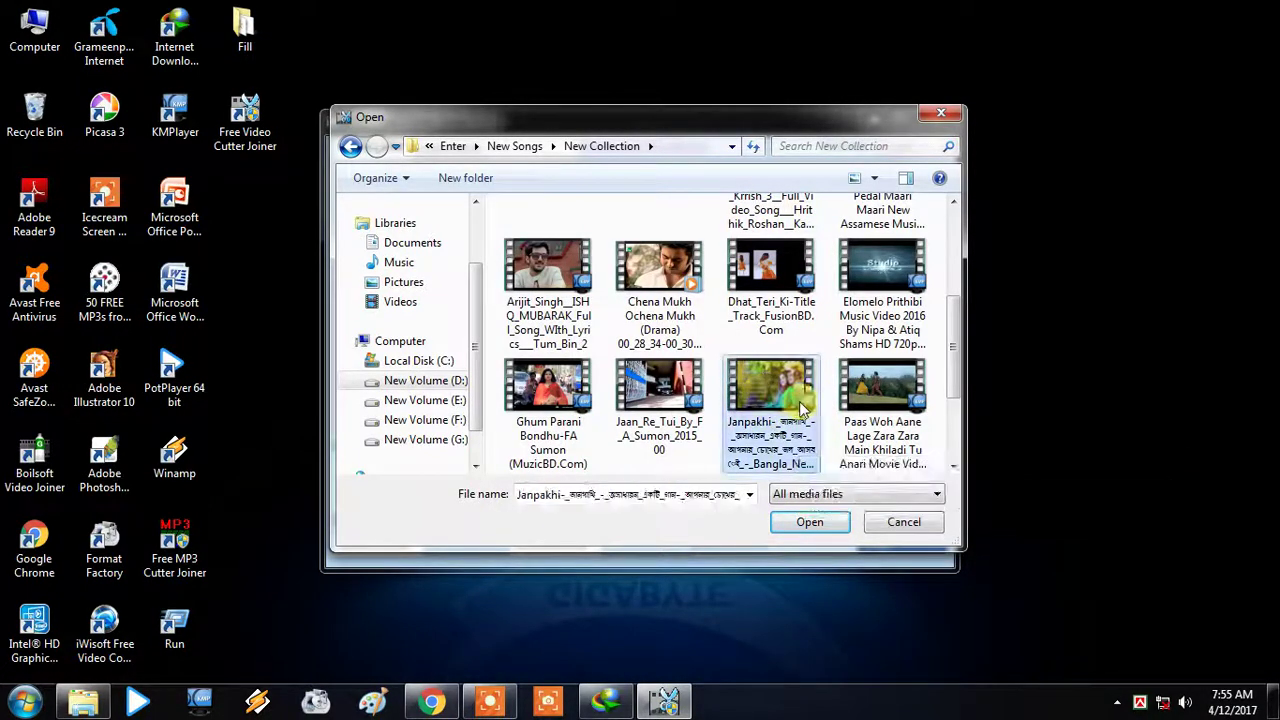
{"action": "left_click", "coordinate": [865, 395]}
{"action": "left_click", "coordinate": [818, 522]}
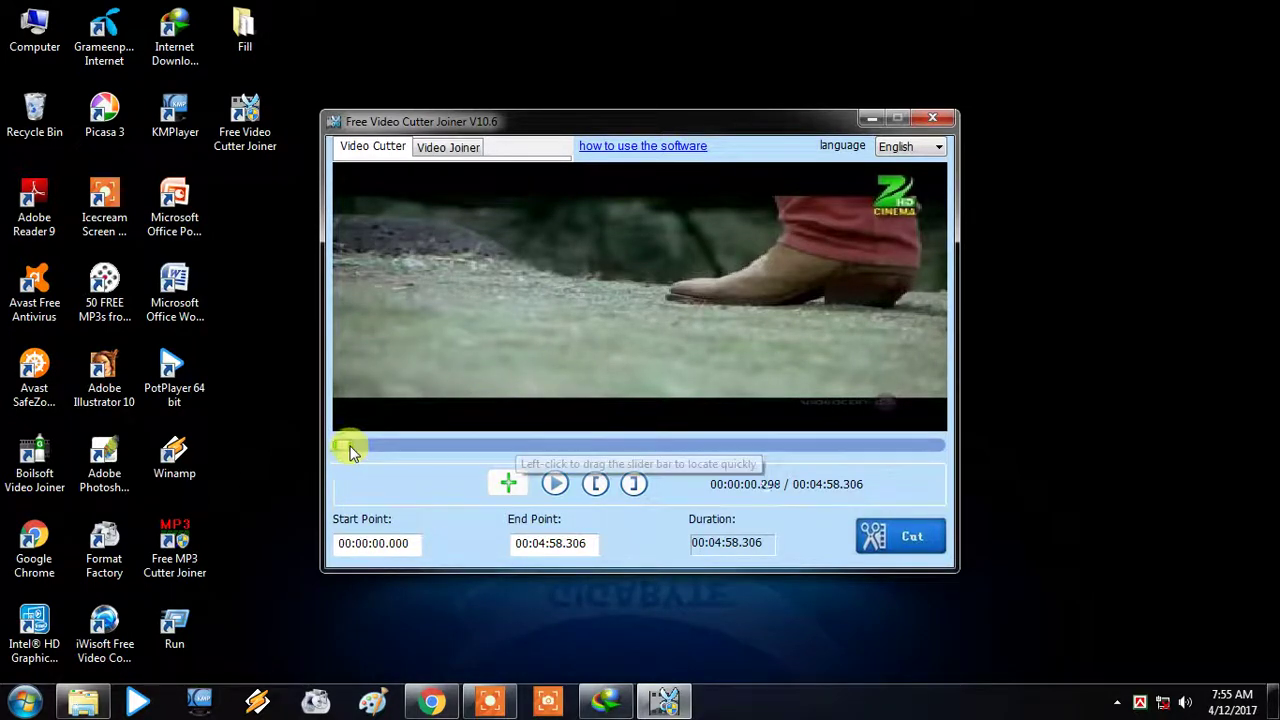
Set the cut's start point to 00:00:59.661 and its end point to 00:02:04.692
{"action": "left_click_drag", "start_coordinate": [345, 455], "coordinate": [459, 445]}
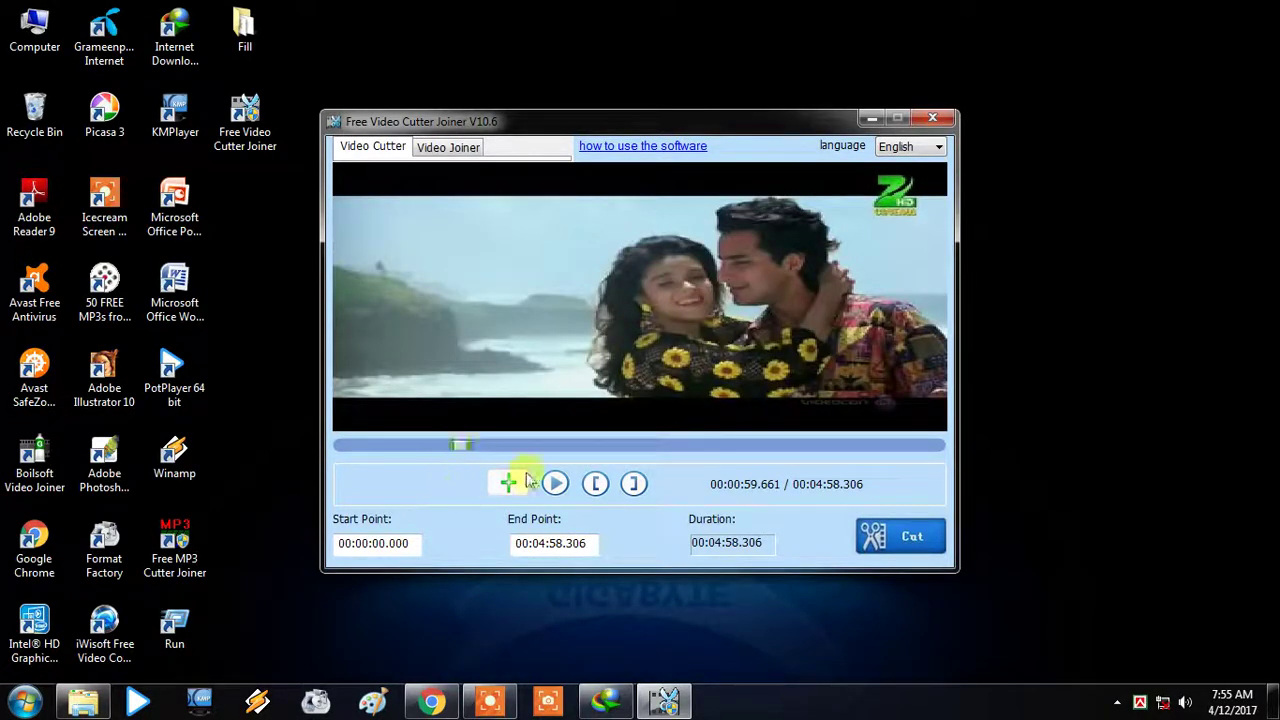
{"action": "left_click", "coordinate": [597, 485]}
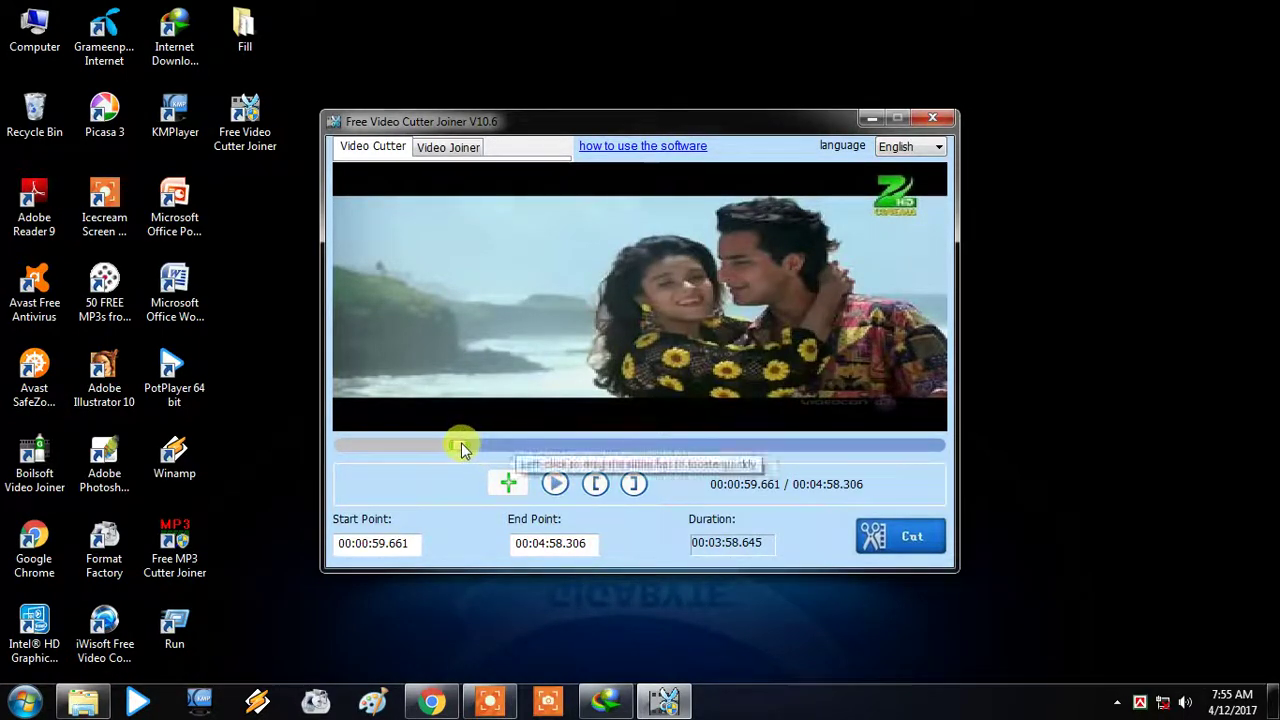
{"action": "left_click_drag", "start_coordinate": [470, 450], "coordinate": [592, 450]}
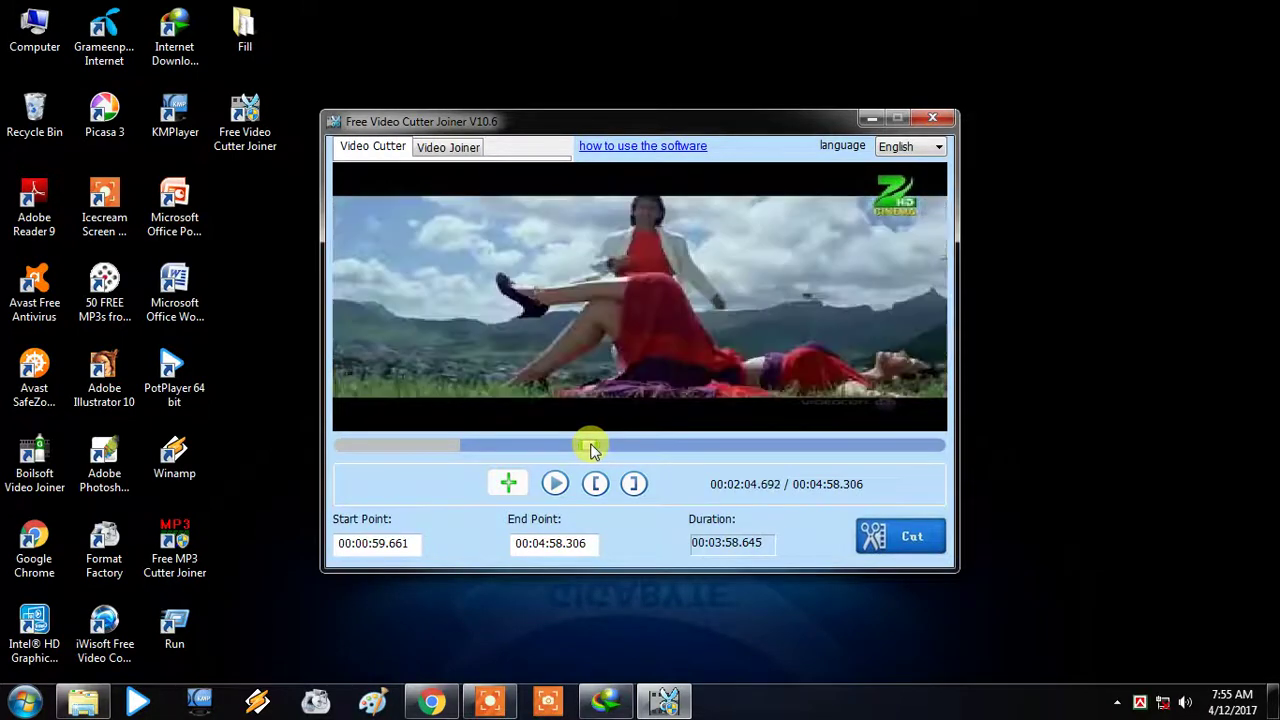
{"action": "left_click", "coordinate": [634, 485]}
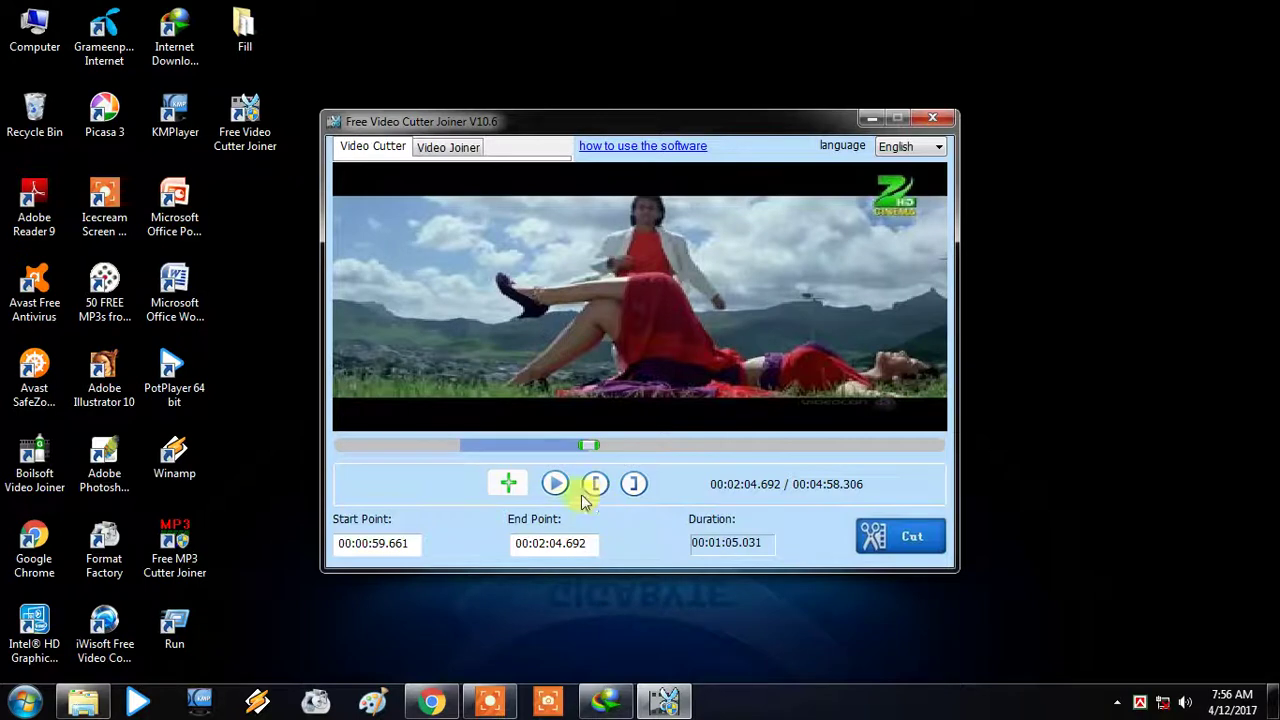
Cut the selected section with Direct Cut, saving it to D:\ under the default file name, and dismiss the completion message
{"action": "left_click", "coordinate": [908, 538]}
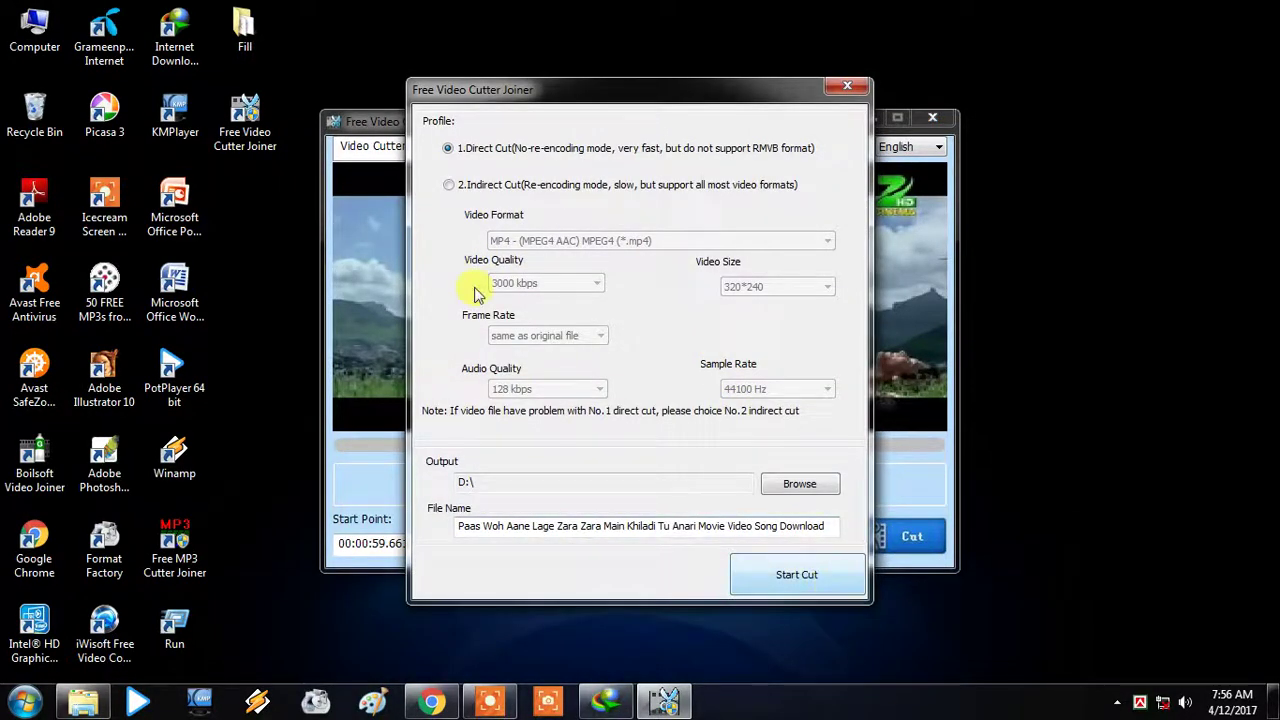
{"action": "left_click", "coordinate": [800, 576]}
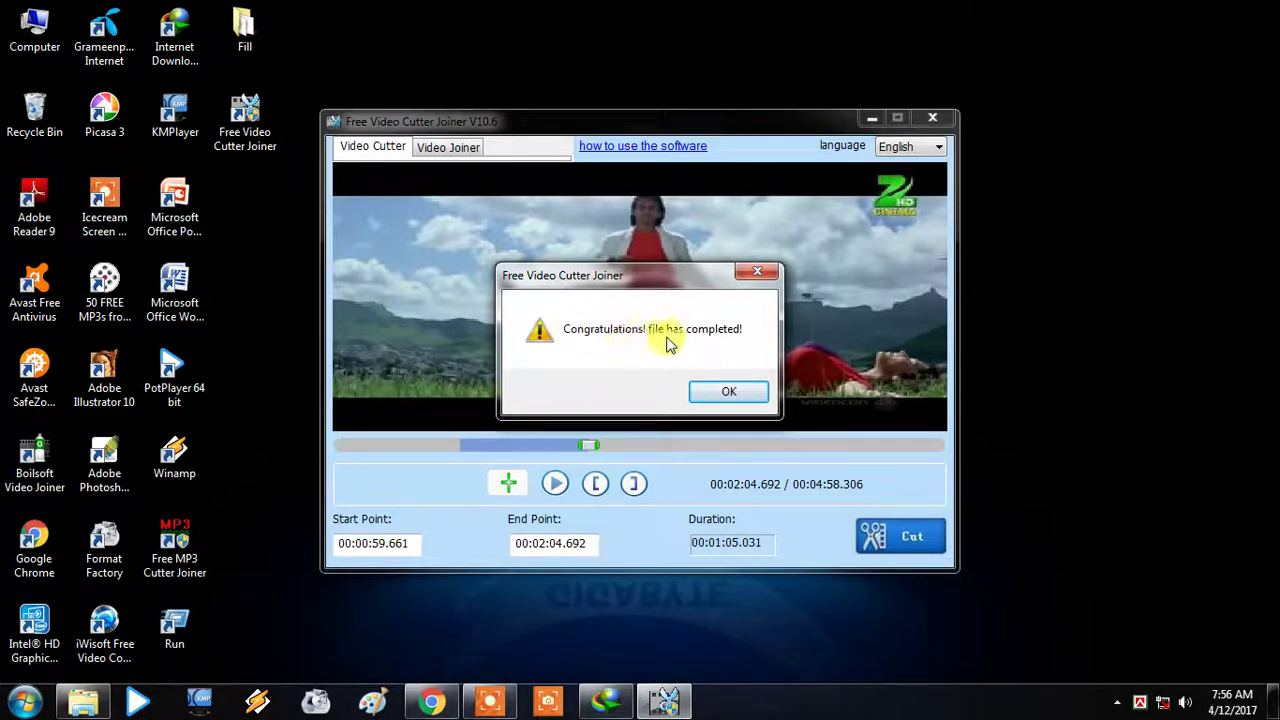
{"action": "left_click", "coordinate": [737, 391]}
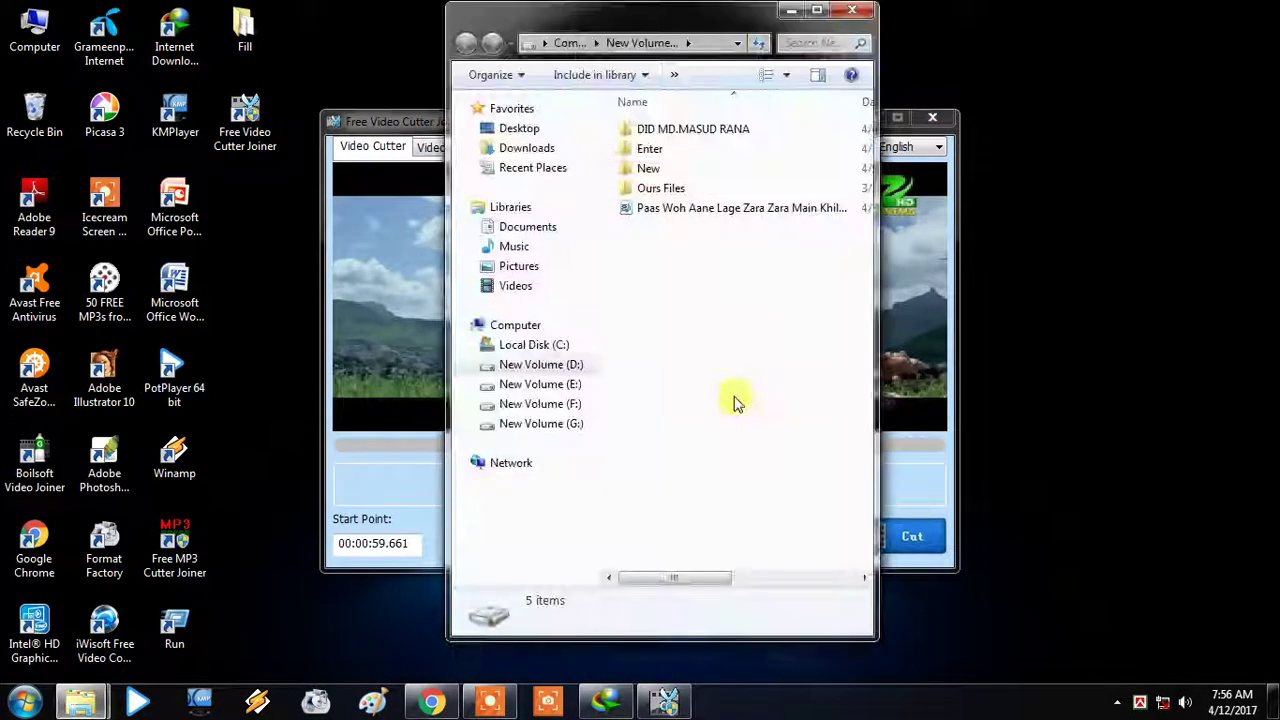
Check the cut video on drive D, preview it in KMPlayer at lower volume, and return to Free Video Cutter Joiner
{"action": "left_click", "coordinate": [690, 210]}
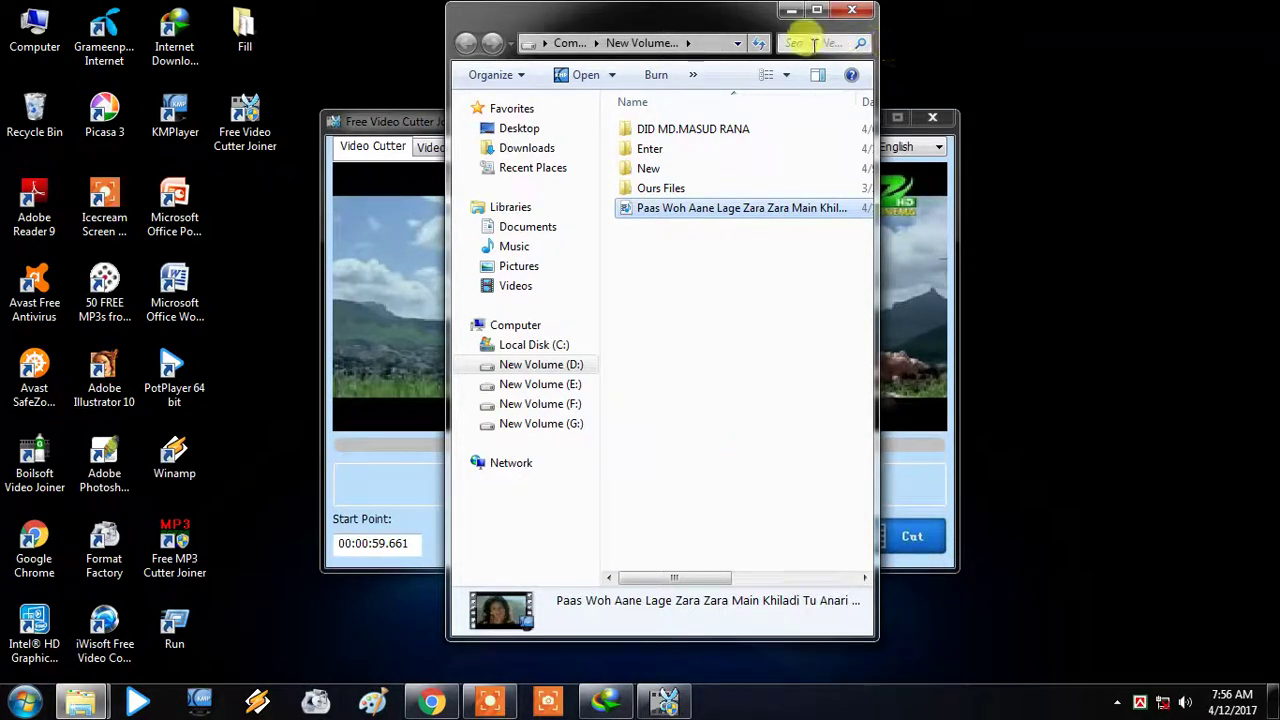
{"action": "left_click", "coordinate": [851, 10]}
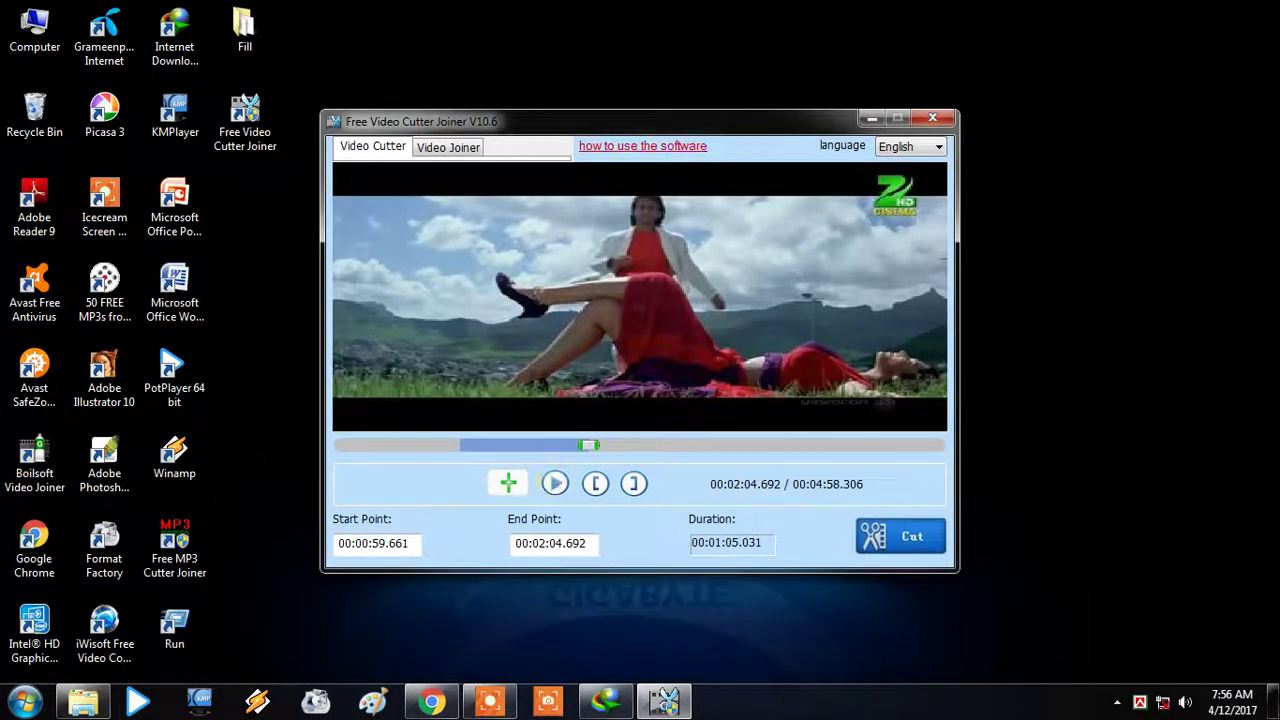
{"action": "right_click", "coordinate": [548, 3]}
{"action": "left_click", "coordinate": [578, 58]}
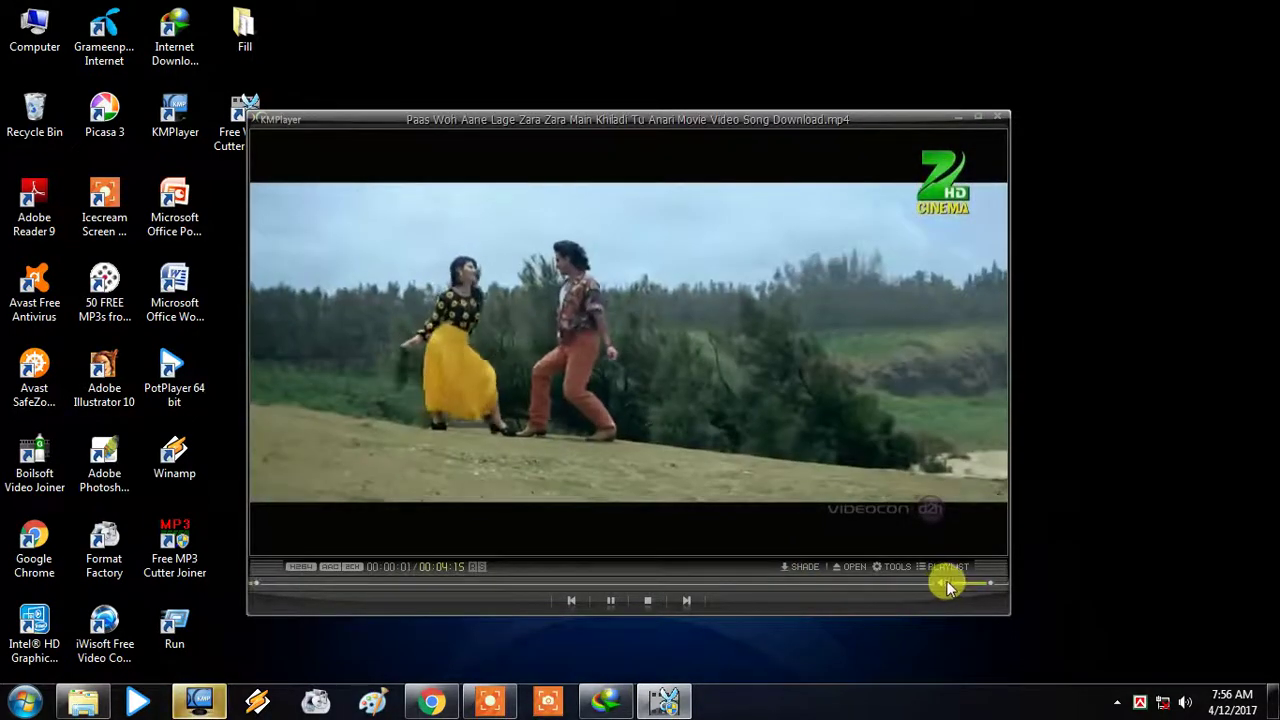
{"action": "left_click", "coordinate": [938, 584]}
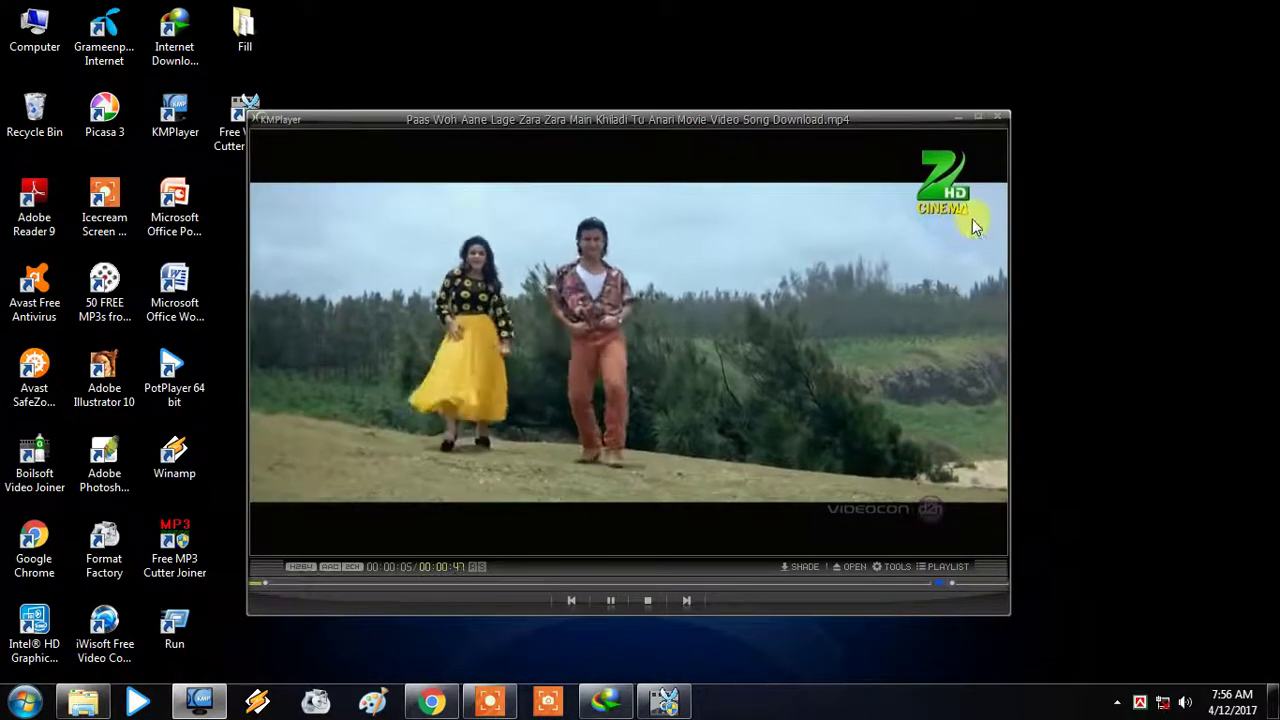
{"action": "left_click", "coordinate": [1000, 121]}
{"action": "right_click", "coordinate": [463, 23]}
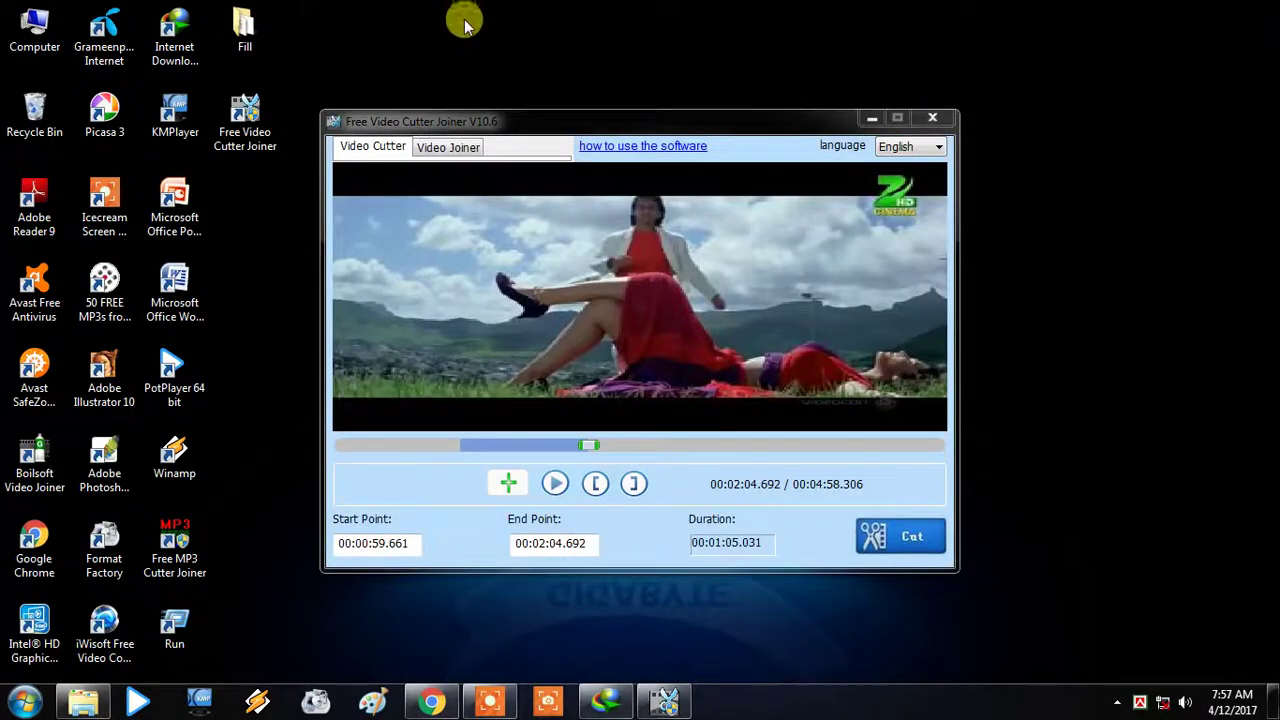
{"action": "left_click", "coordinate": [529, 53]}
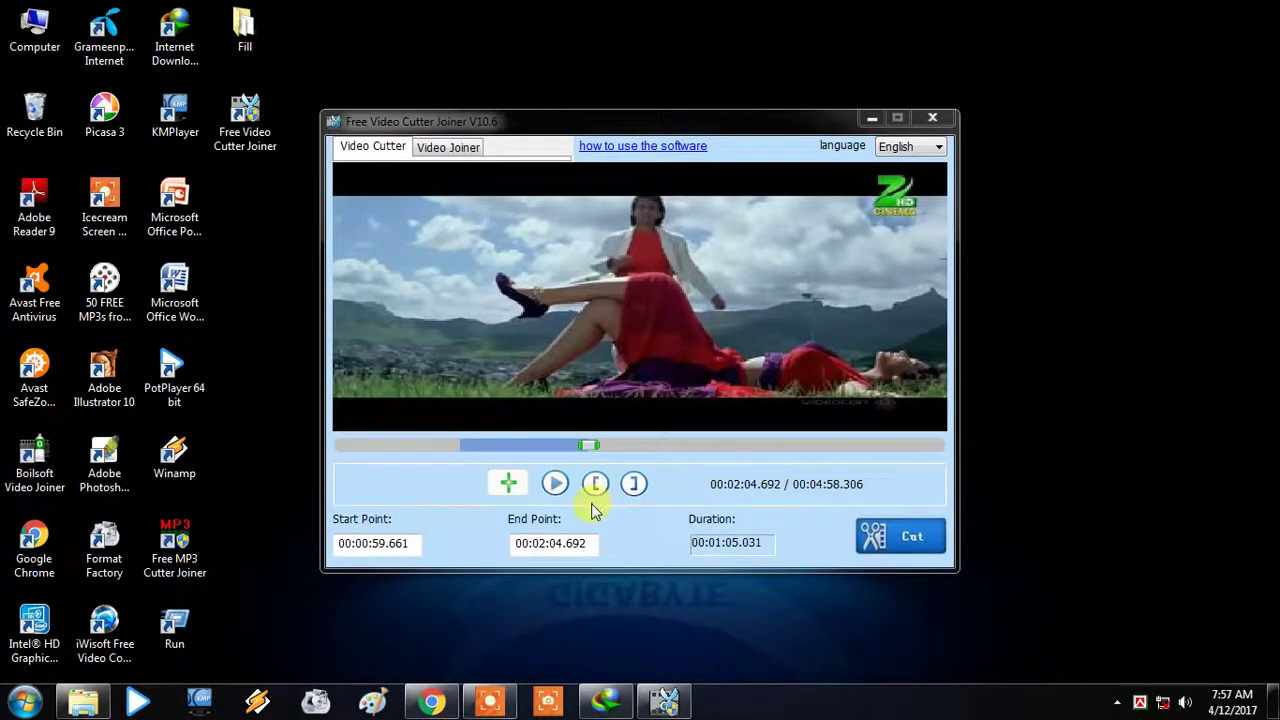
Add the video from the New Collection\New Other folder to the Video Joiner's list
{"action": "left_click", "coordinate": [450, 150]}
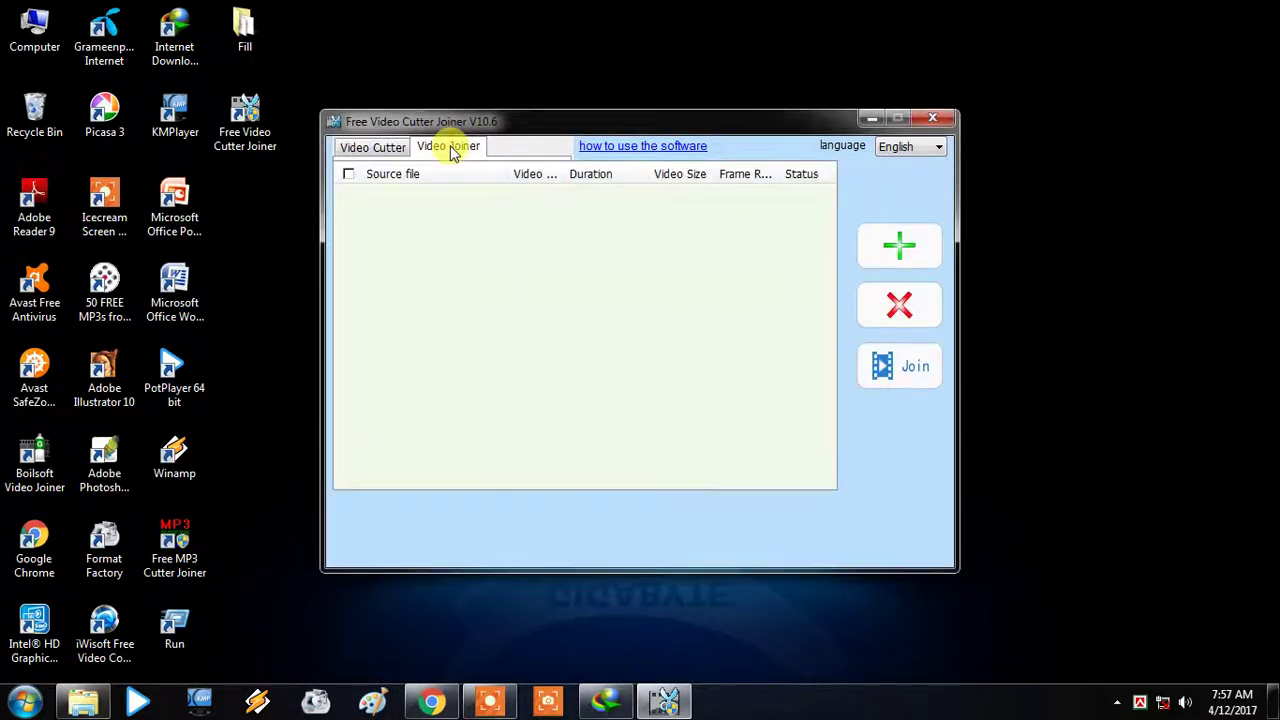
{"action": "left_click", "coordinate": [899, 245]}
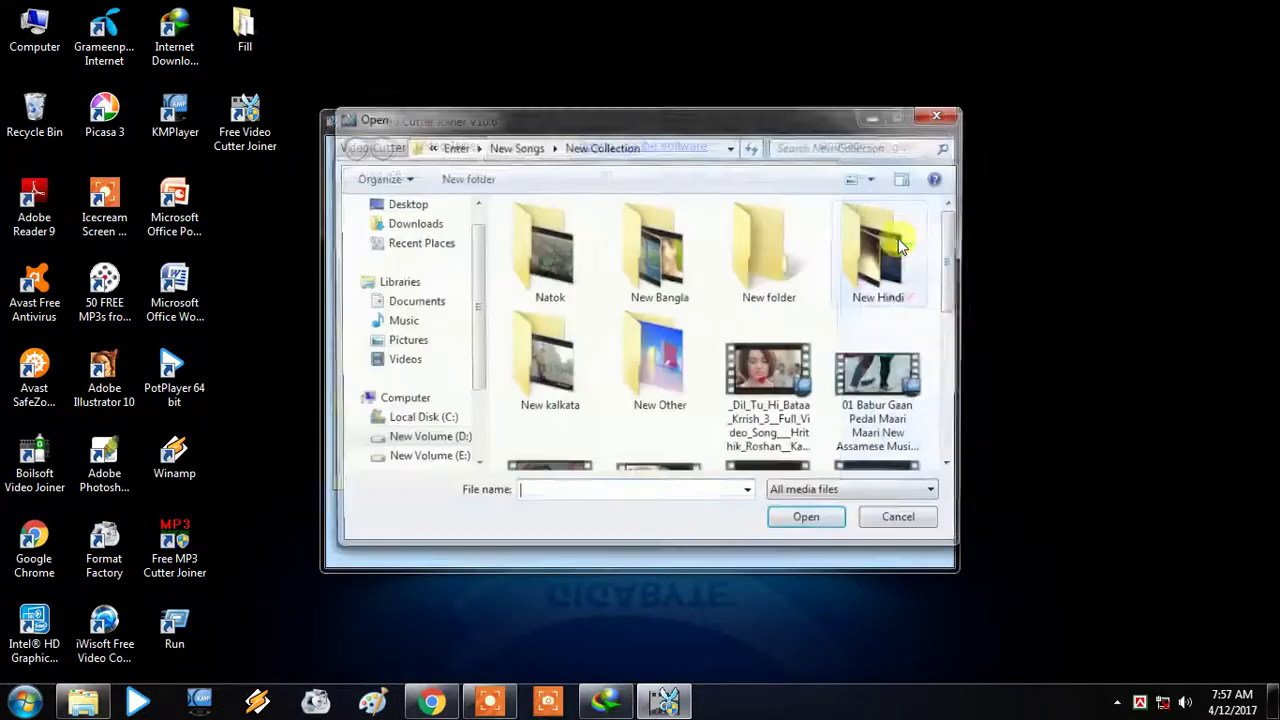
{"action": "double_click", "coordinate": [668, 372]}
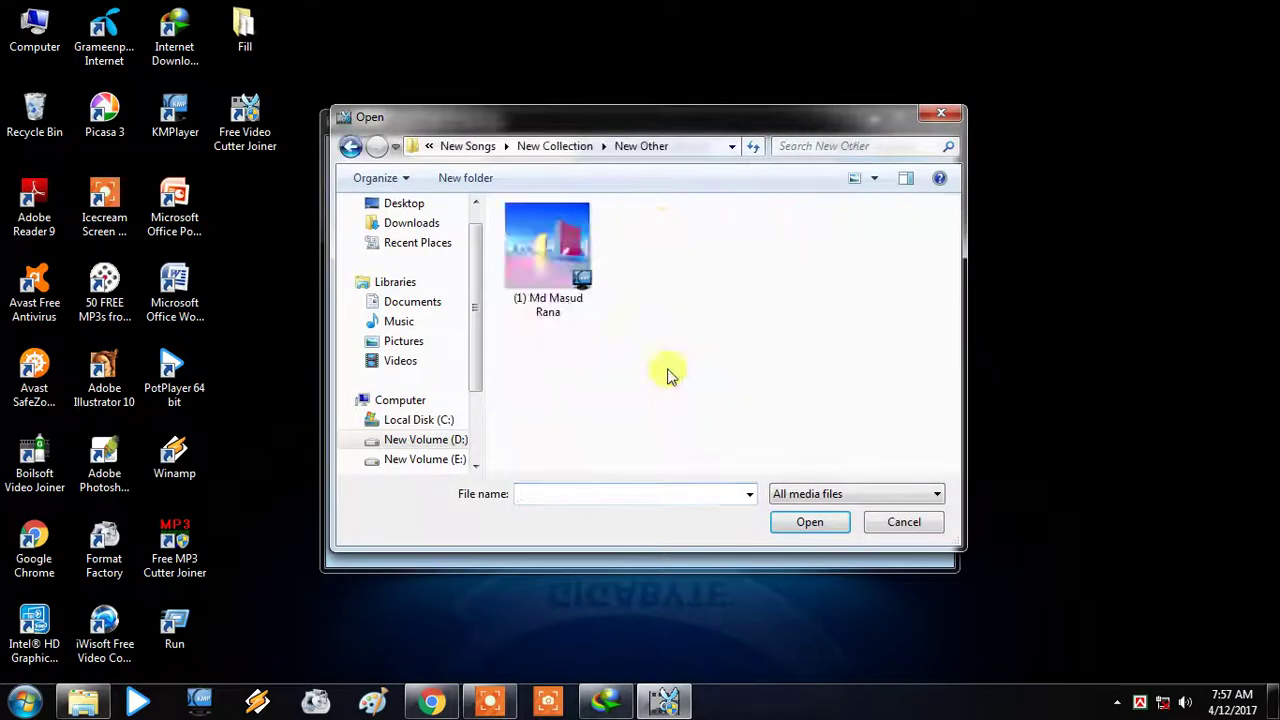
{"action": "left_click", "coordinate": [547, 250]}
{"action": "left_click", "coordinate": [818, 521]}
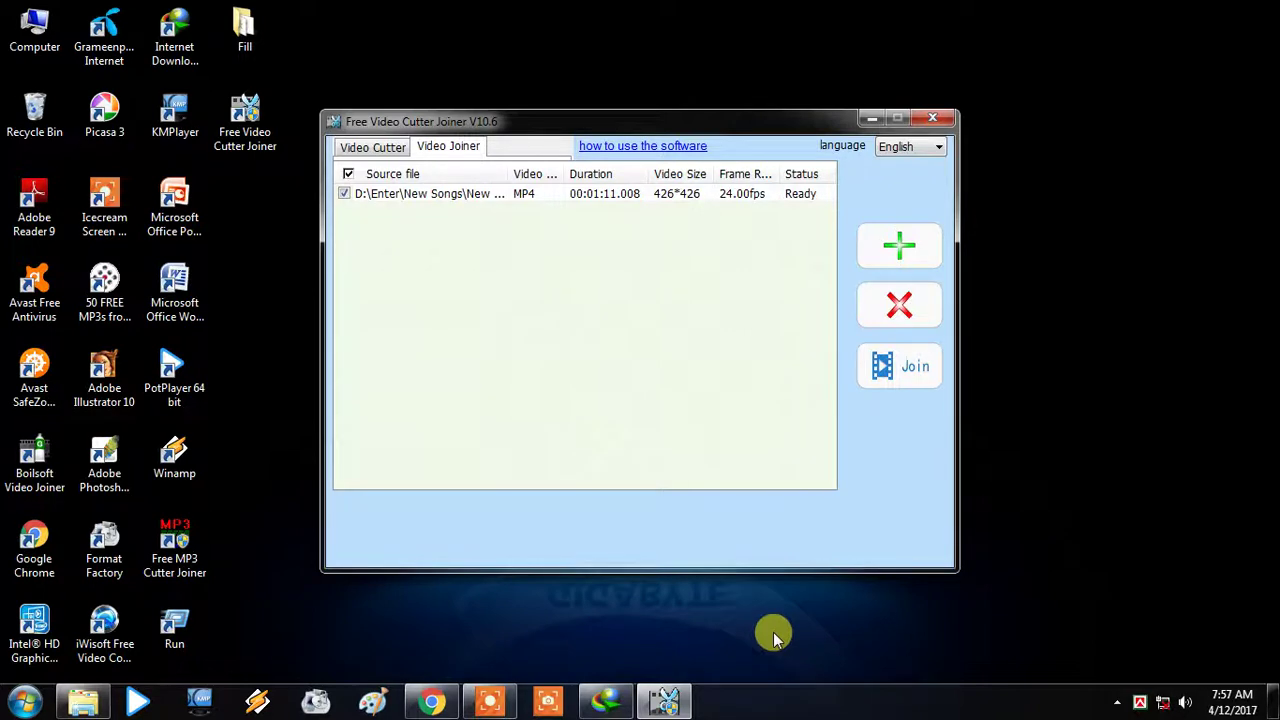
Add the cut "Paas Woh Aane Lage Zara Zara" video from the root of drive D to the join list
{"action": "left_click", "coordinate": [893, 240]}
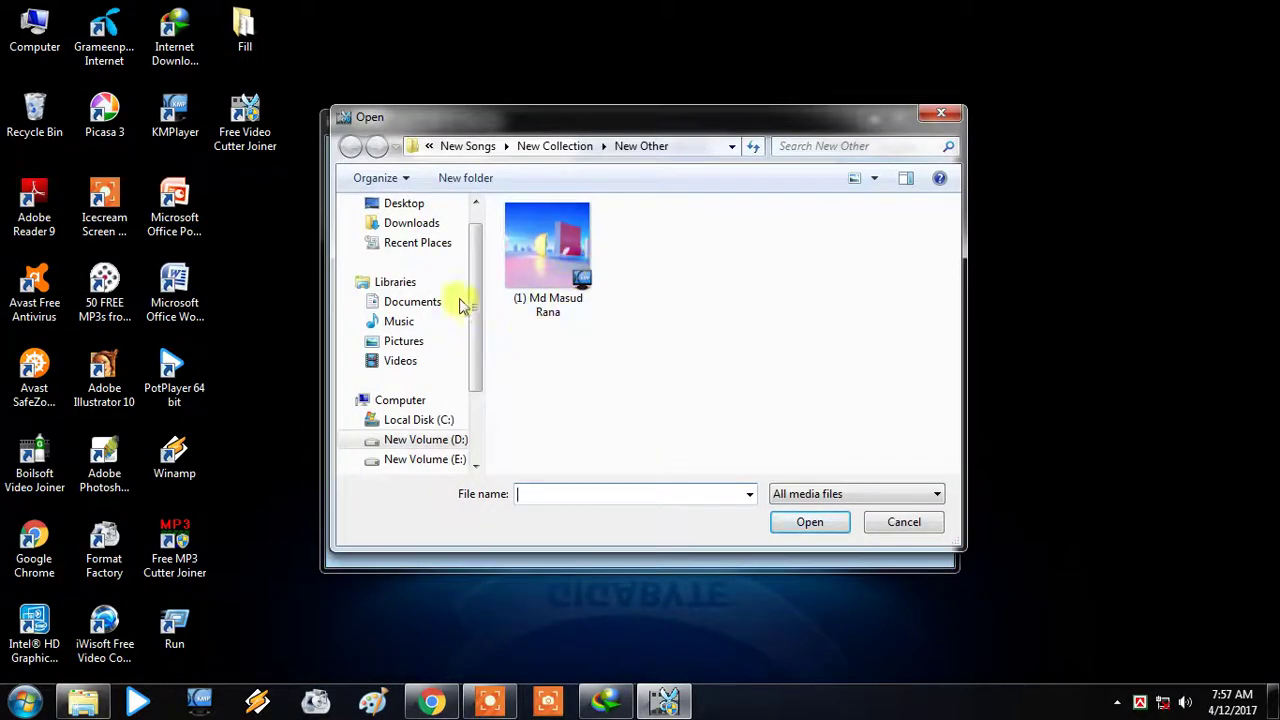
{"action": "left_click", "coordinate": [440, 458]}
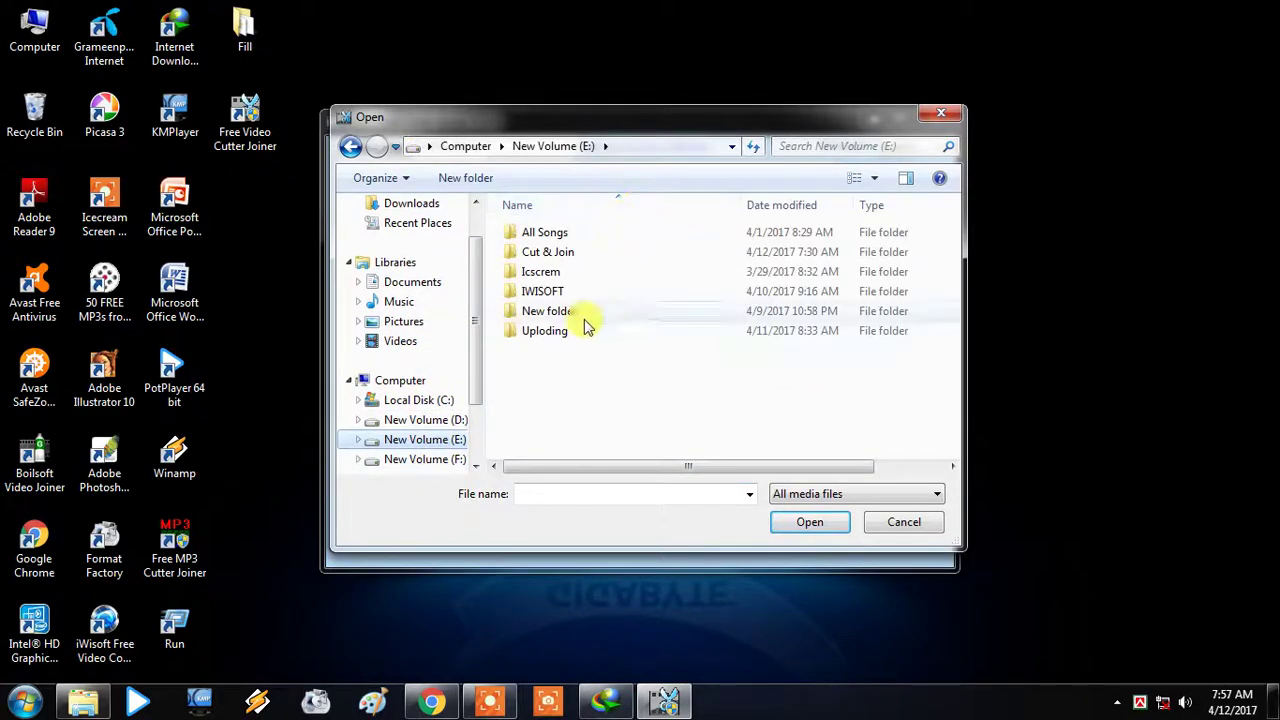
{"action": "left_click", "coordinate": [430, 420]}
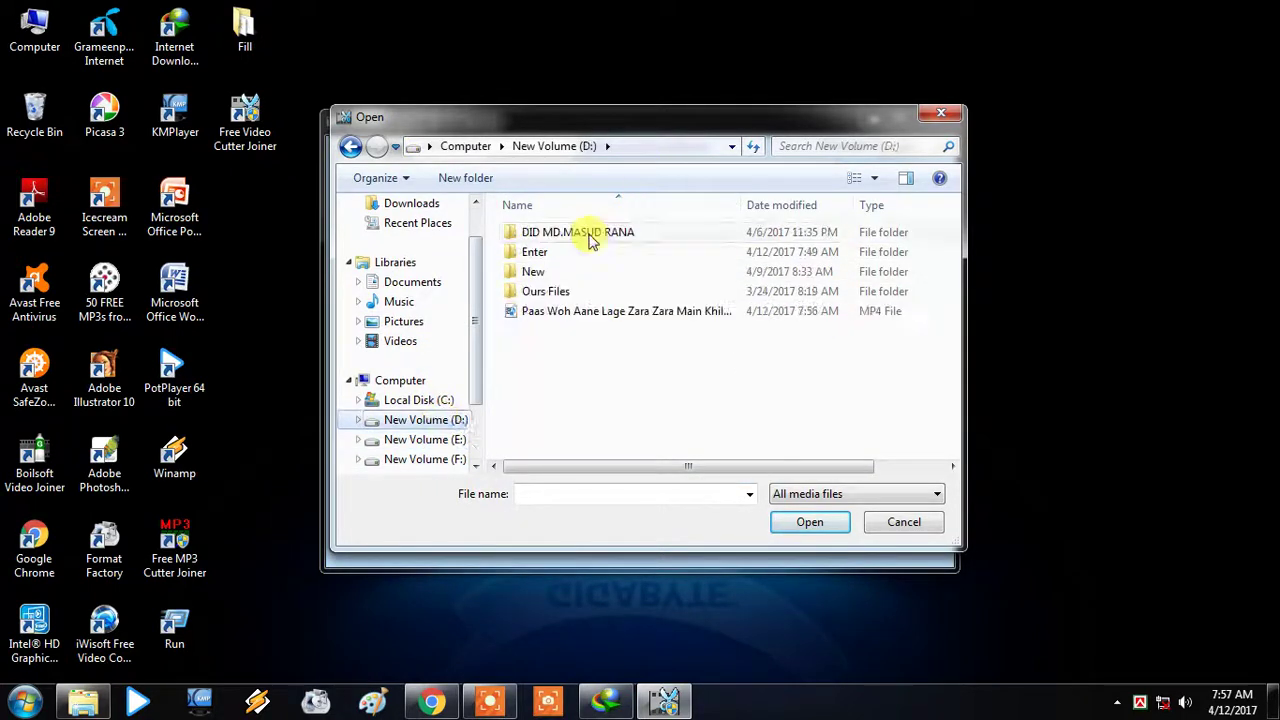
{"action": "left_click", "coordinate": [570, 316]}
{"action": "left_click", "coordinate": [812, 524]}
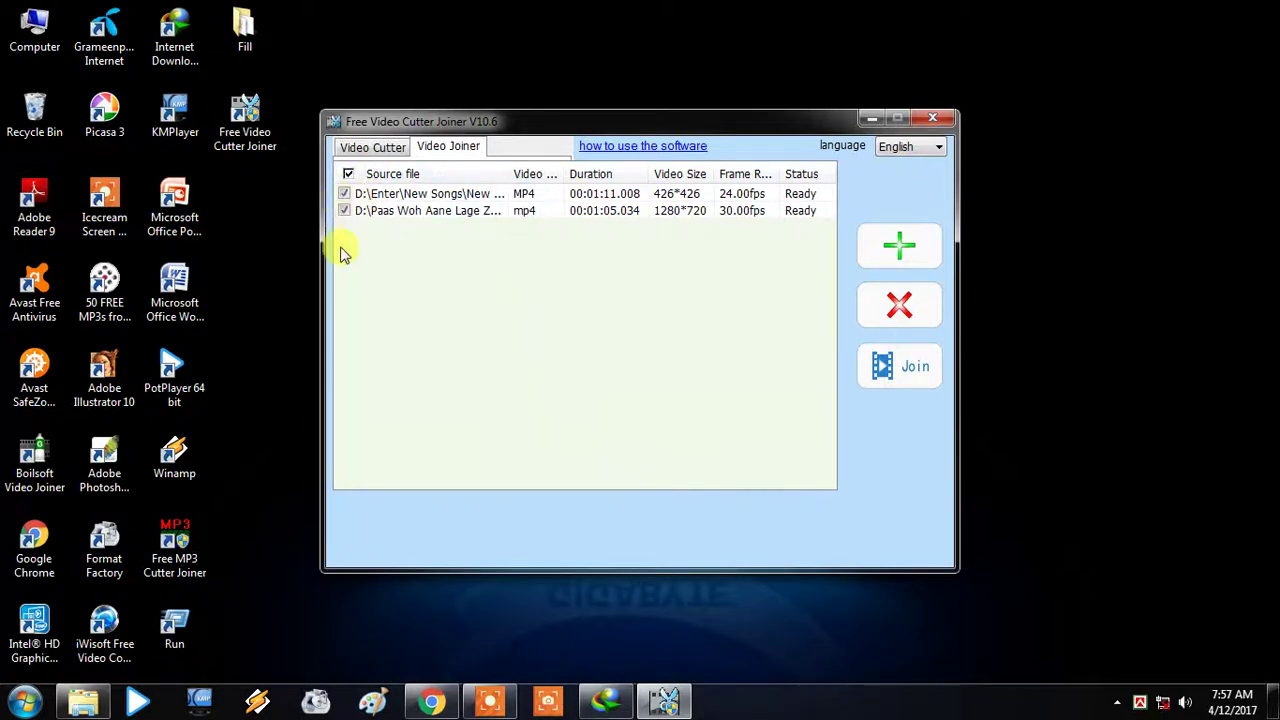
Open the join settings for the two videos and choose Indirect Join with AVI - Video Format (*.avi) as output
{"action": "left_click", "coordinate": [915, 367]}
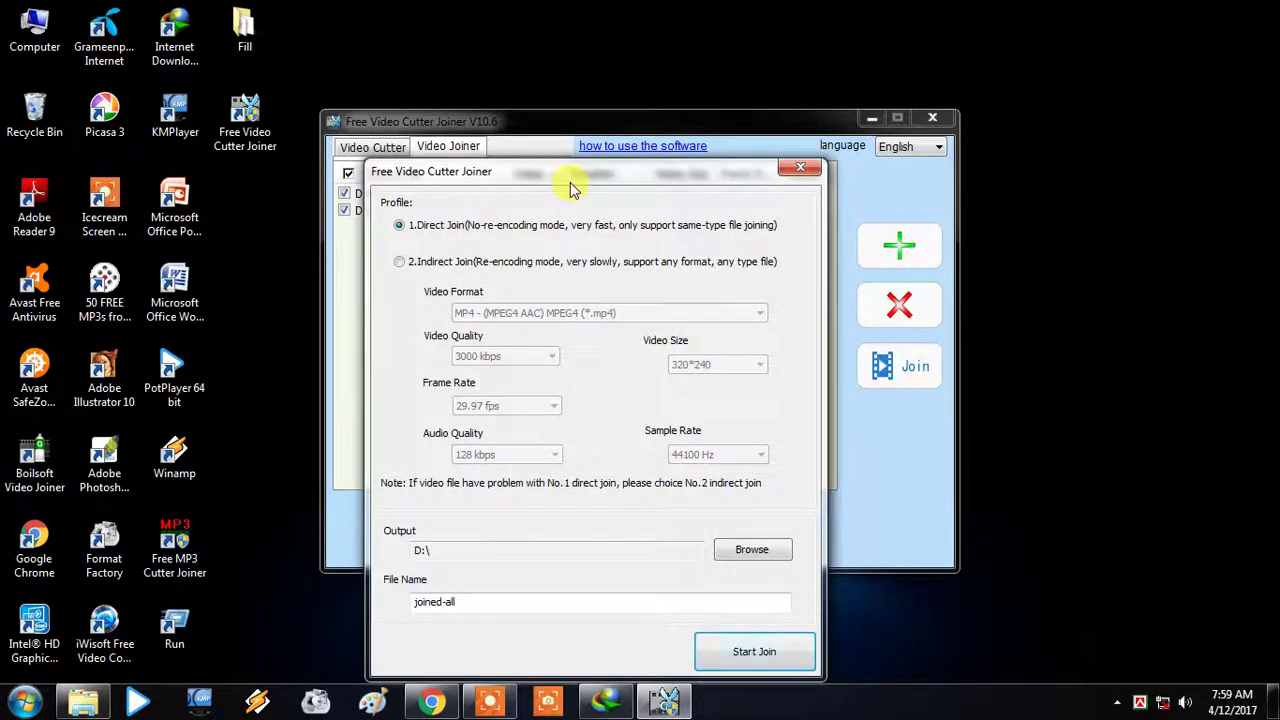
{"action": "left_click_drag", "start_coordinate": [572, 184], "coordinate": [619, 78]}
{"action": "right_click", "coordinate": [508, 6]}
{"action": "left_click", "coordinate": [562, 50]}
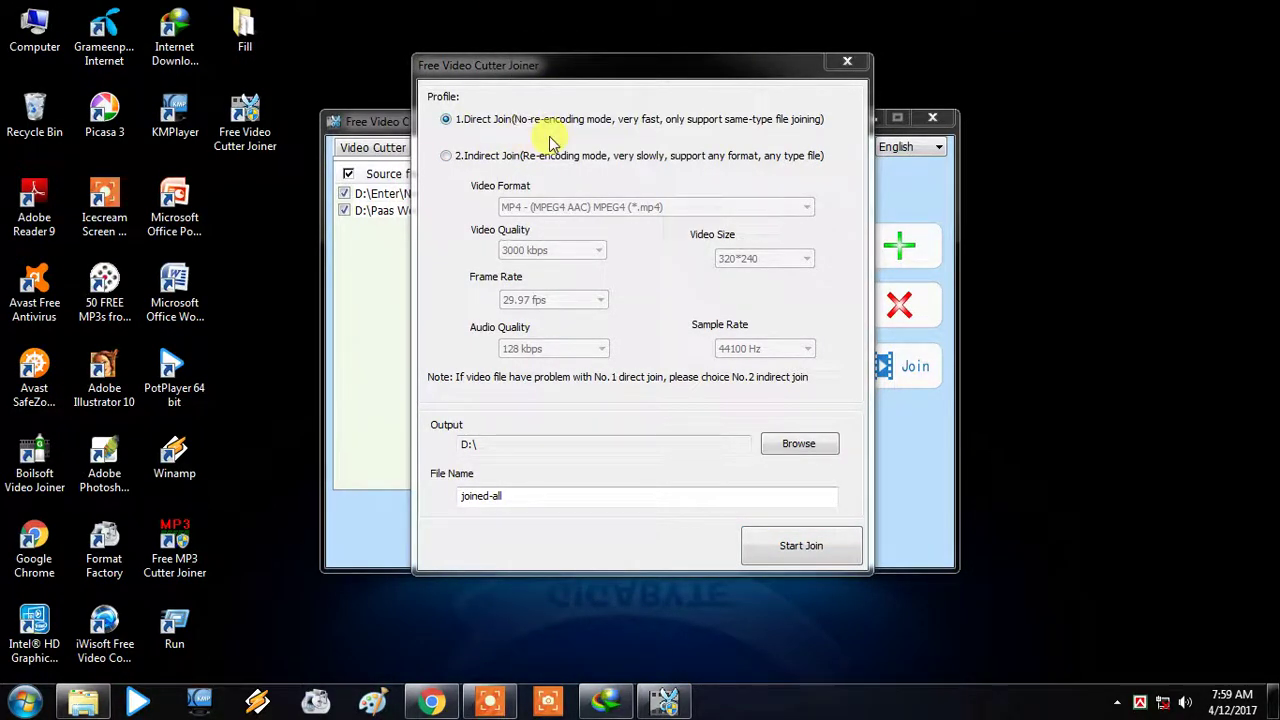
{"action": "left_click", "coordinate": [498, 158]}
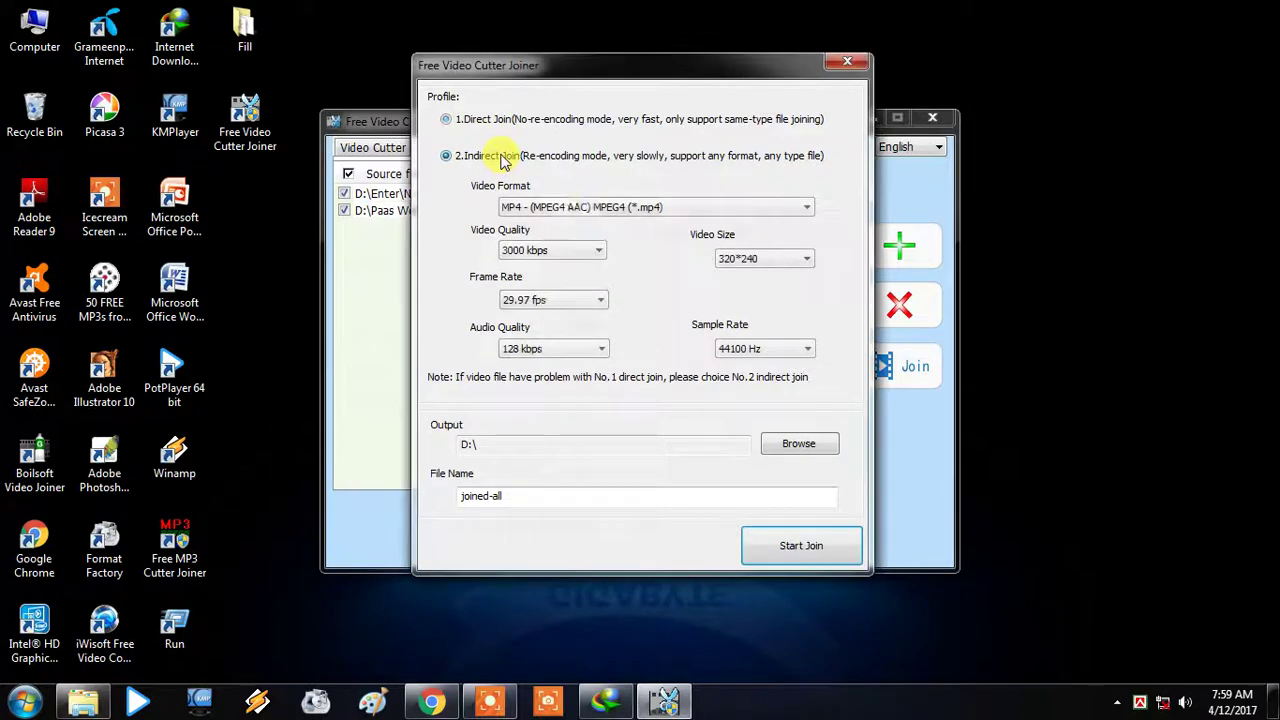
{"action": "left_click", "coordinate": [704, 210]}
{"action": "left_click", "coordinate": [634, 251]}
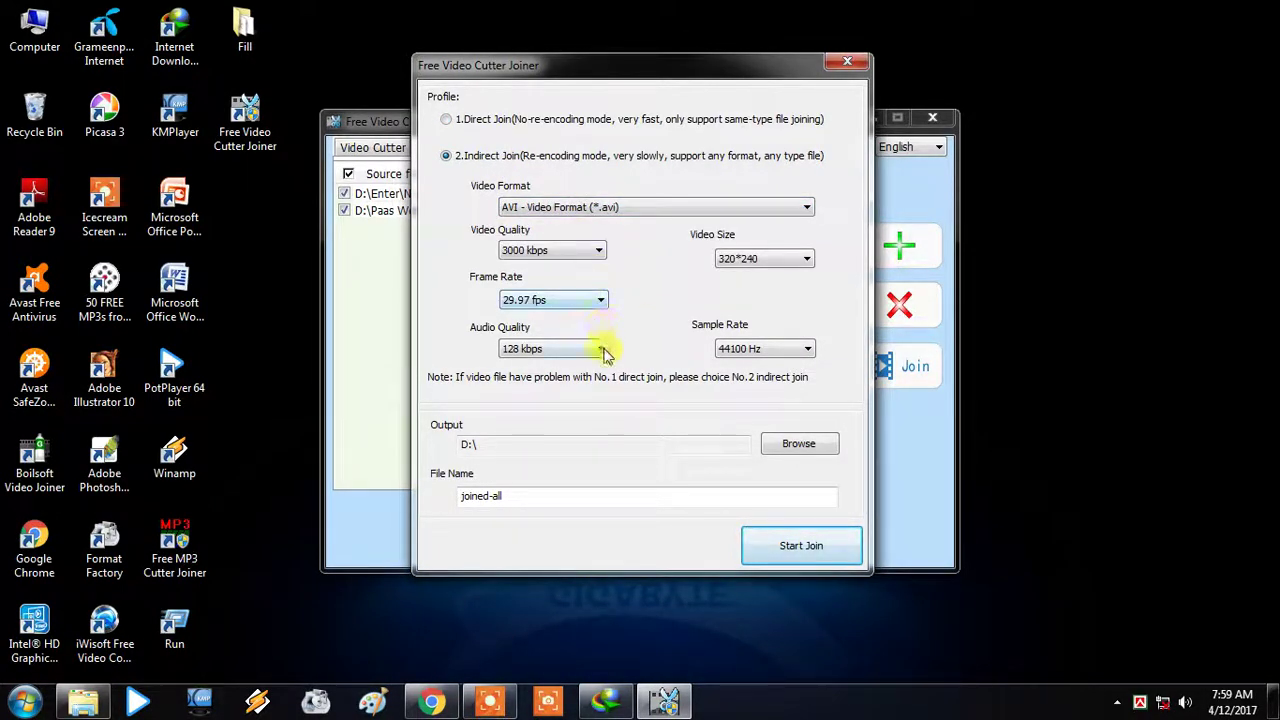
Start the indirect join of the two videos, saving the result as joined-all on drive D
{"action": "left_click", "coordinate": [817, 549]}
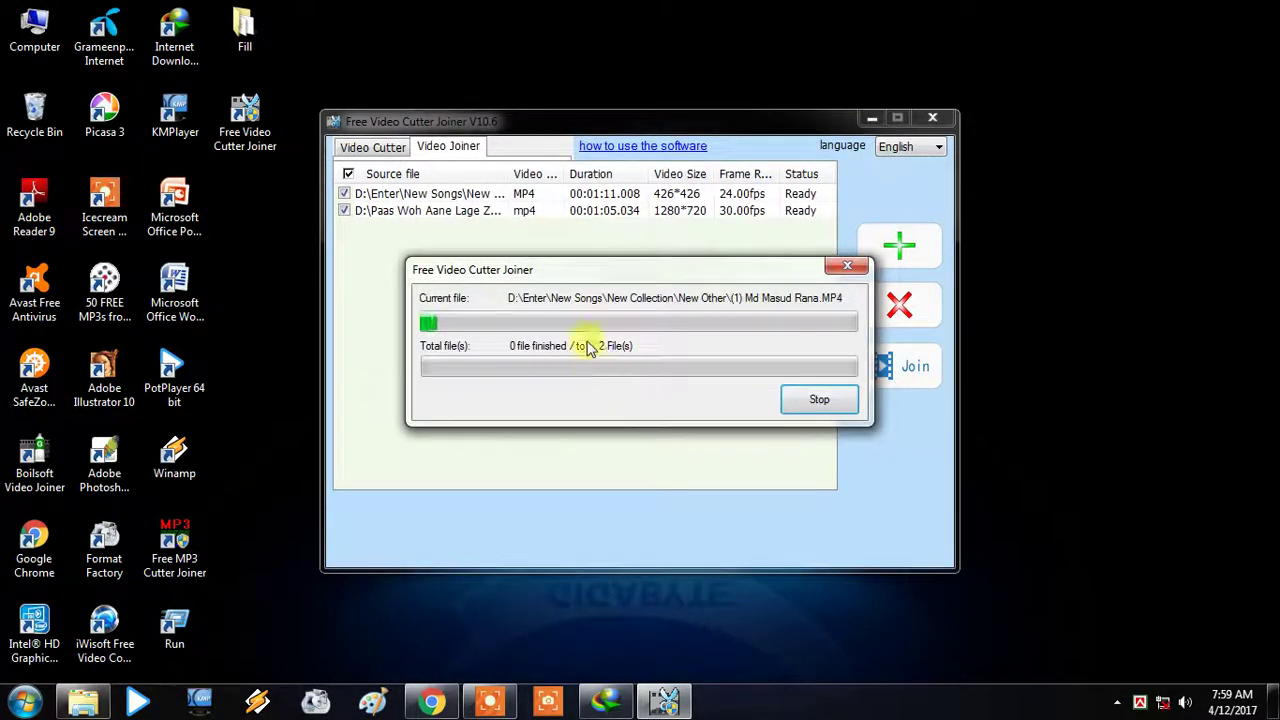
{"action": "right_click", "coordinate": [484, 8]}
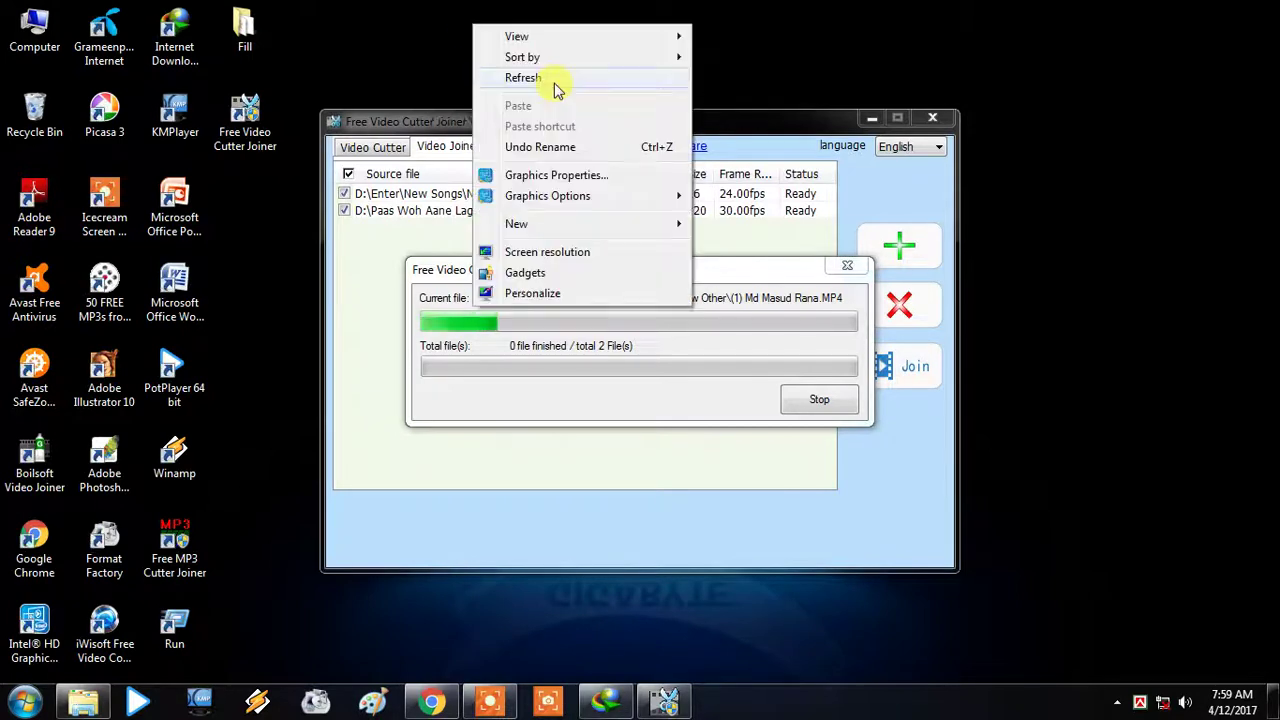
{"action": "left_click", "coordinate": [548, 58]}
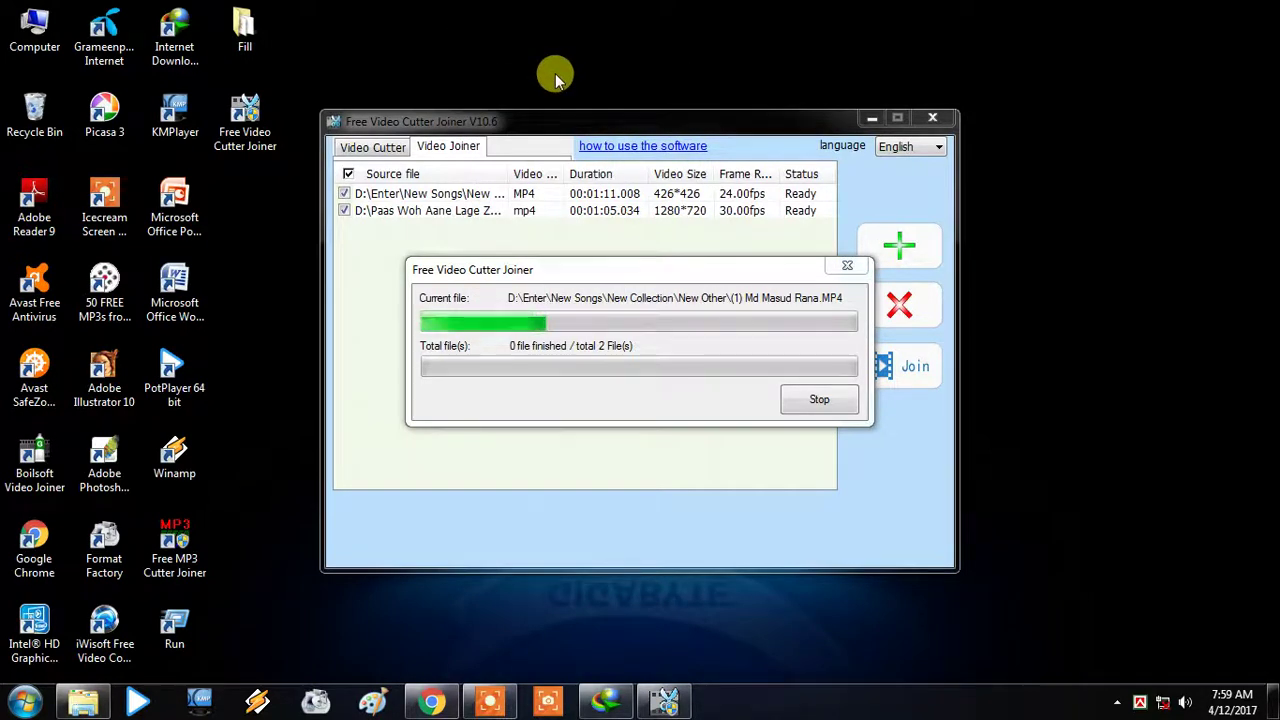
{"action": "right_click", "coordinate": [535, 12]}
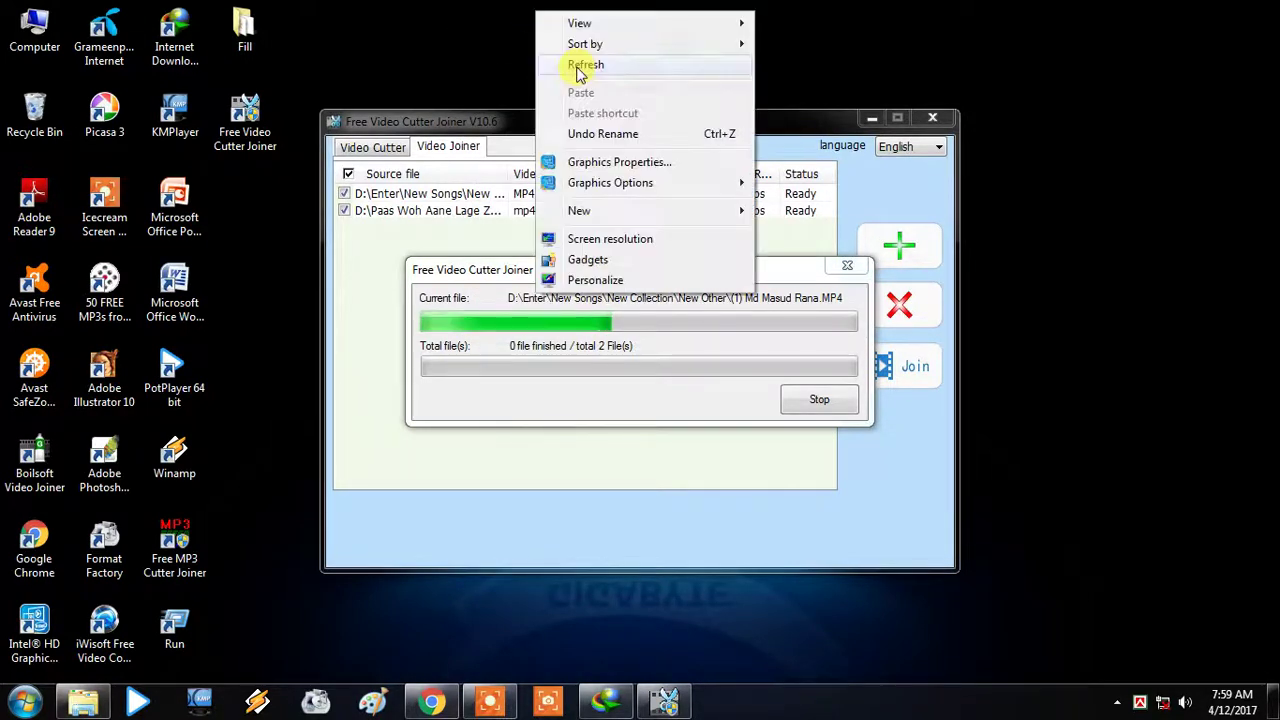
{"action": "left_click", "coordinate": [578, 68]}
{"action": "right_click", "coordinate": [538, 26]}
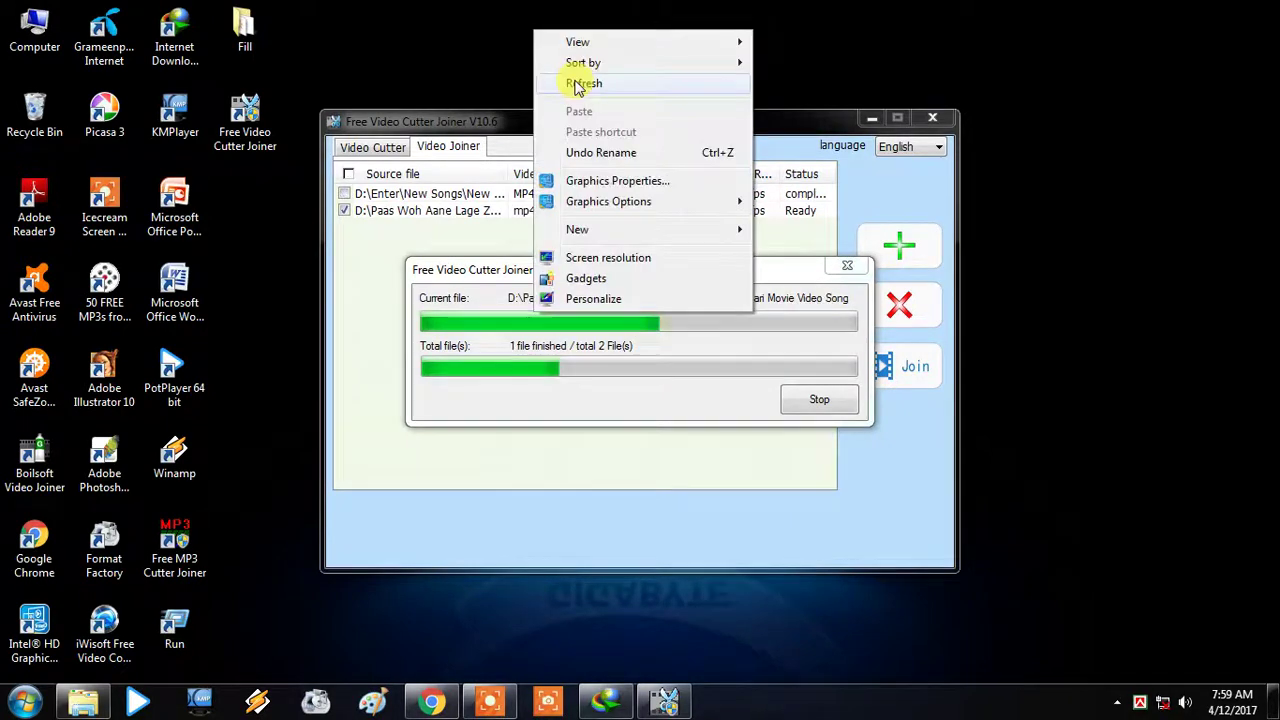
{"action": "left_click", "coordinate": [588, 80]}
{"action": "right_click", "coordinate": [524, 14]}
{"action": "left_click", "coordinate": [571, 66]}
{"action": "right_click", "coordinate": [523, 10]}
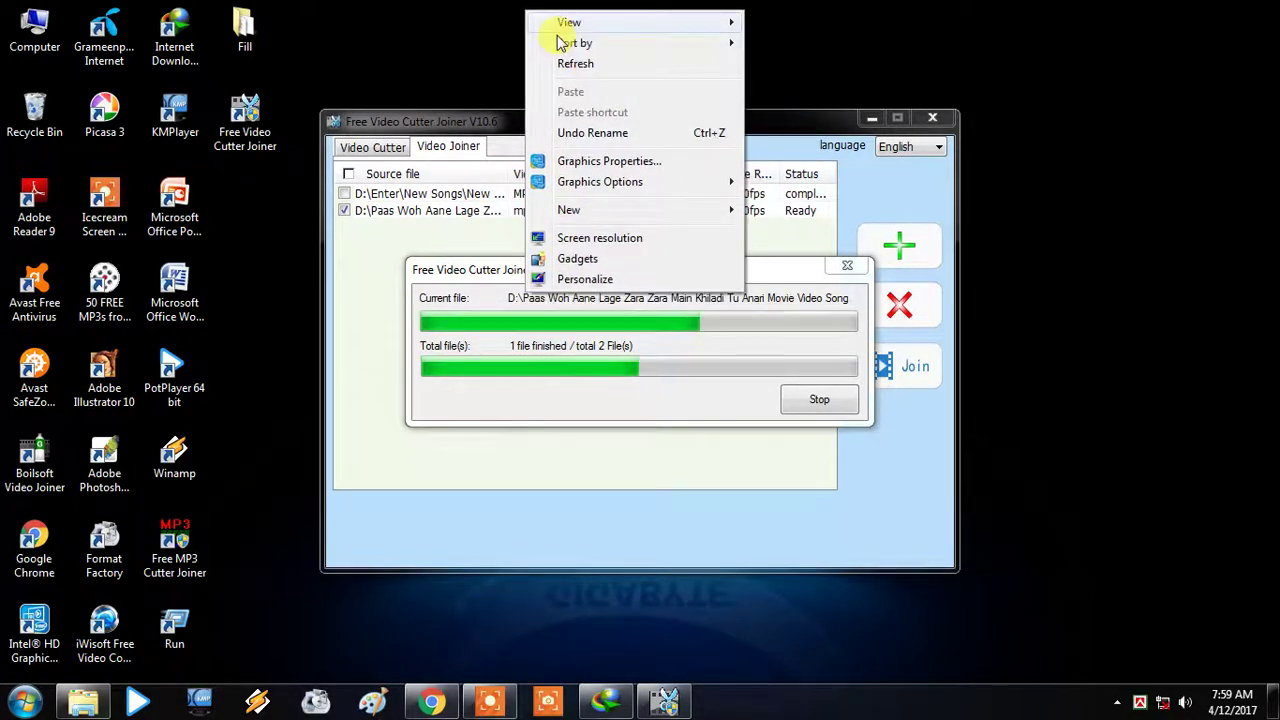
{"action": "left_click", "coordinate": [575, 64]}
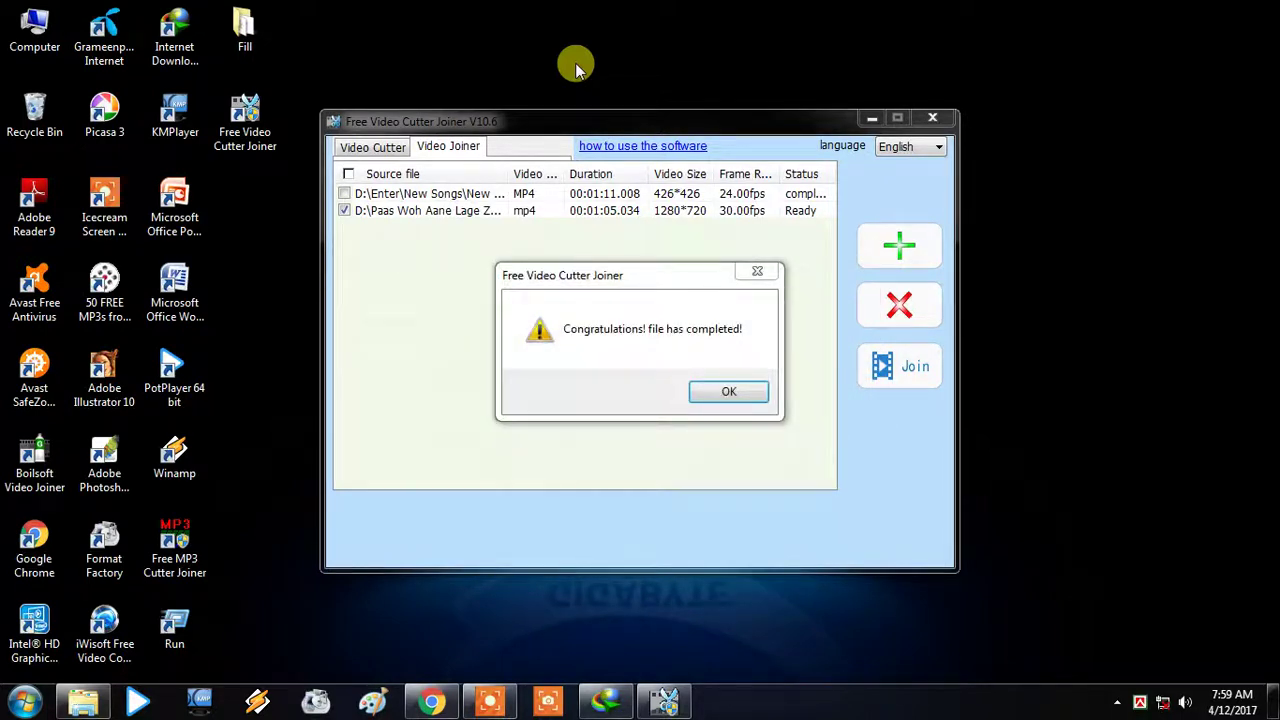
Dismiss the completion message, play joined-all from drive D with the sound muted, and skip ahead to the second clip
{"action": "left_click", "coordinate": [730, 394]}
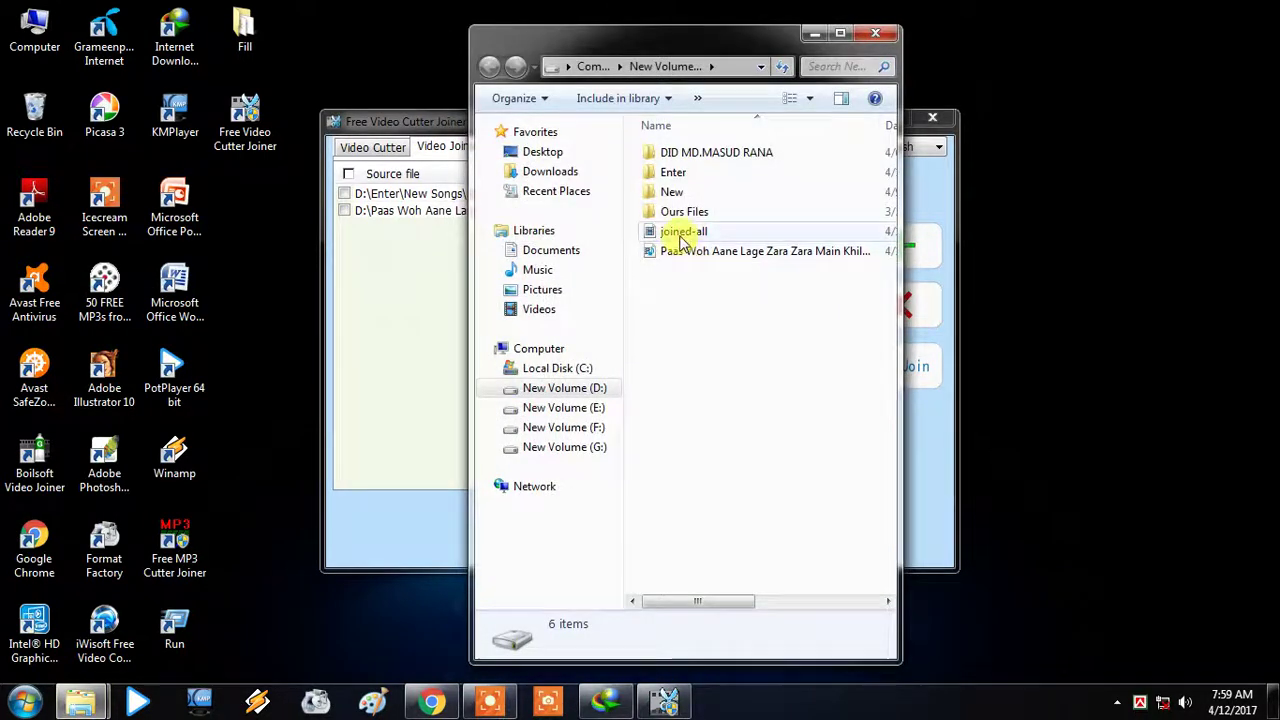
{"action": "left_click", "coordinate": [683, 238]}
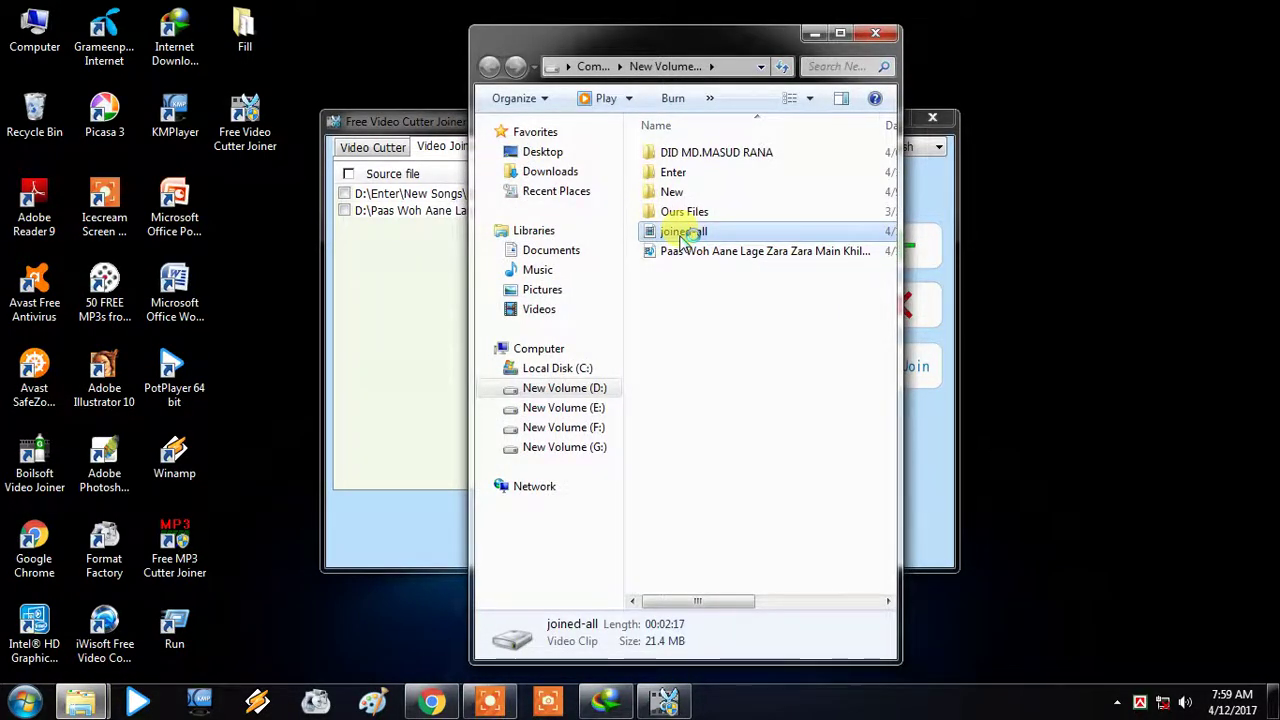
{"action": "right_click", "coordinate": [460, 5]}
{"action": "left_click", "coordinate": [523, 51]}
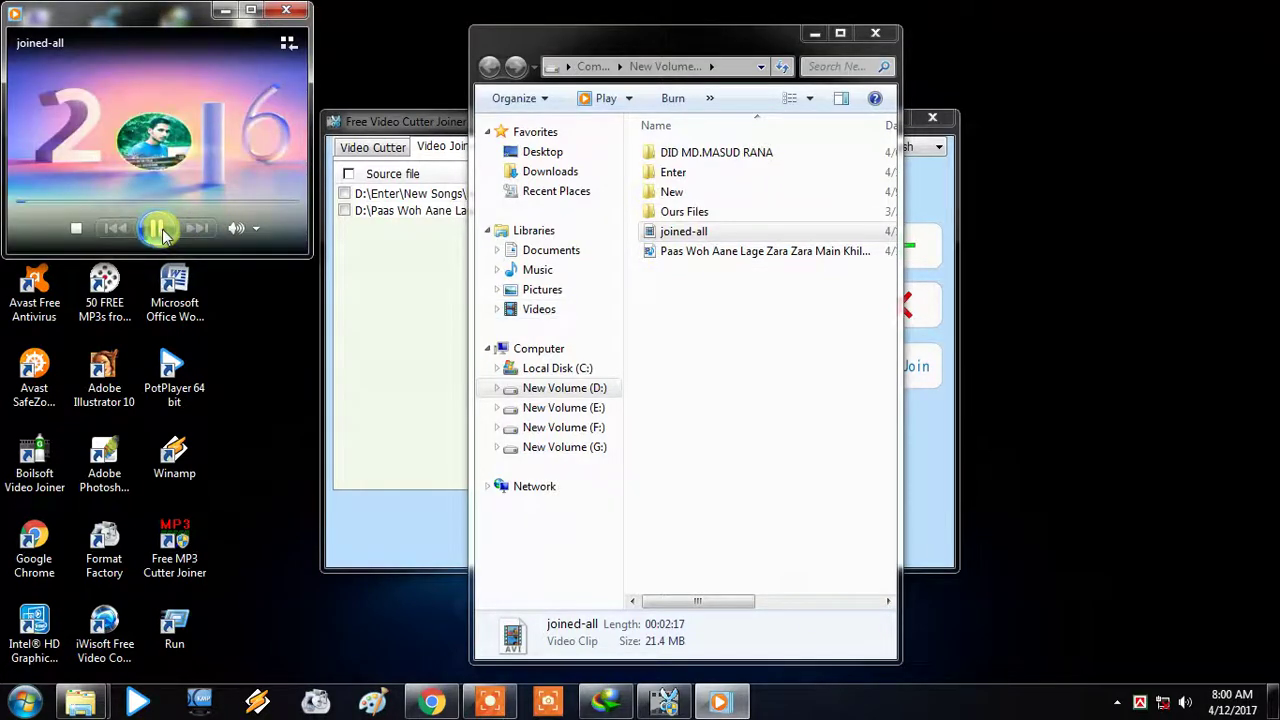
{"action": "left_click", "coordinate": [236, 228]}
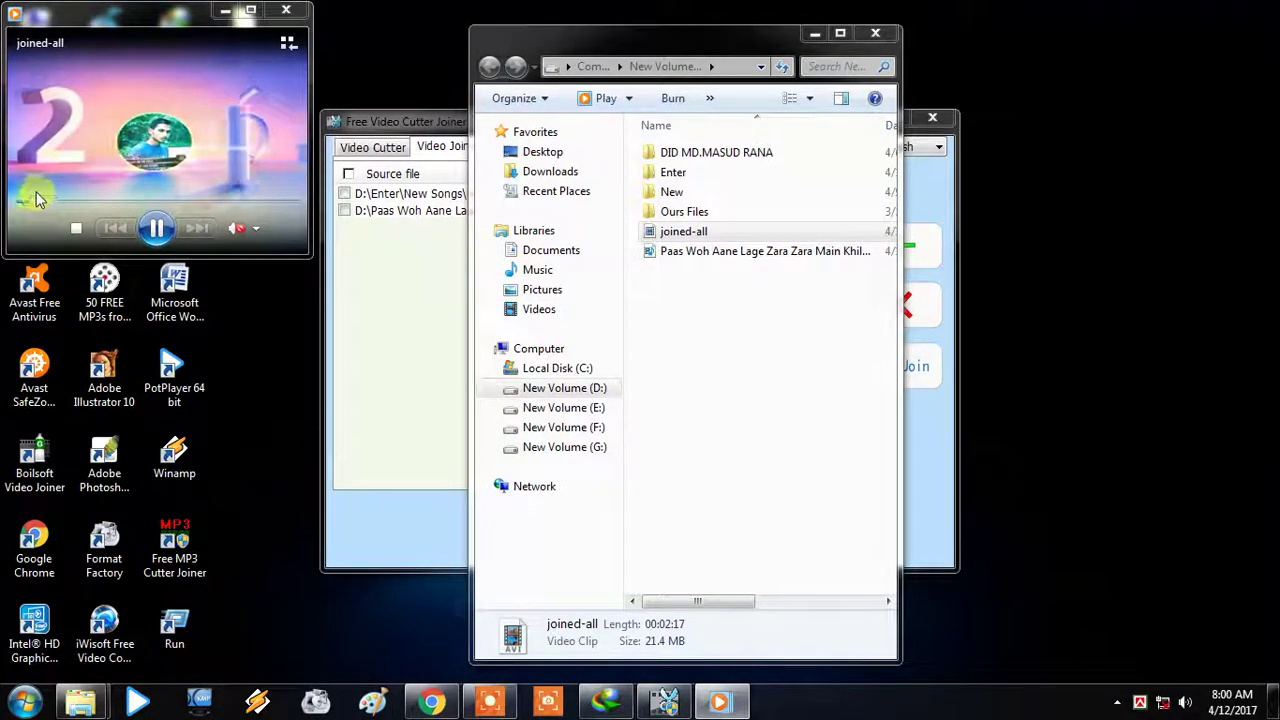
{"action": "left_click_drag", "start_coordinate": [50, 207], "coordinate": [190, 207]}
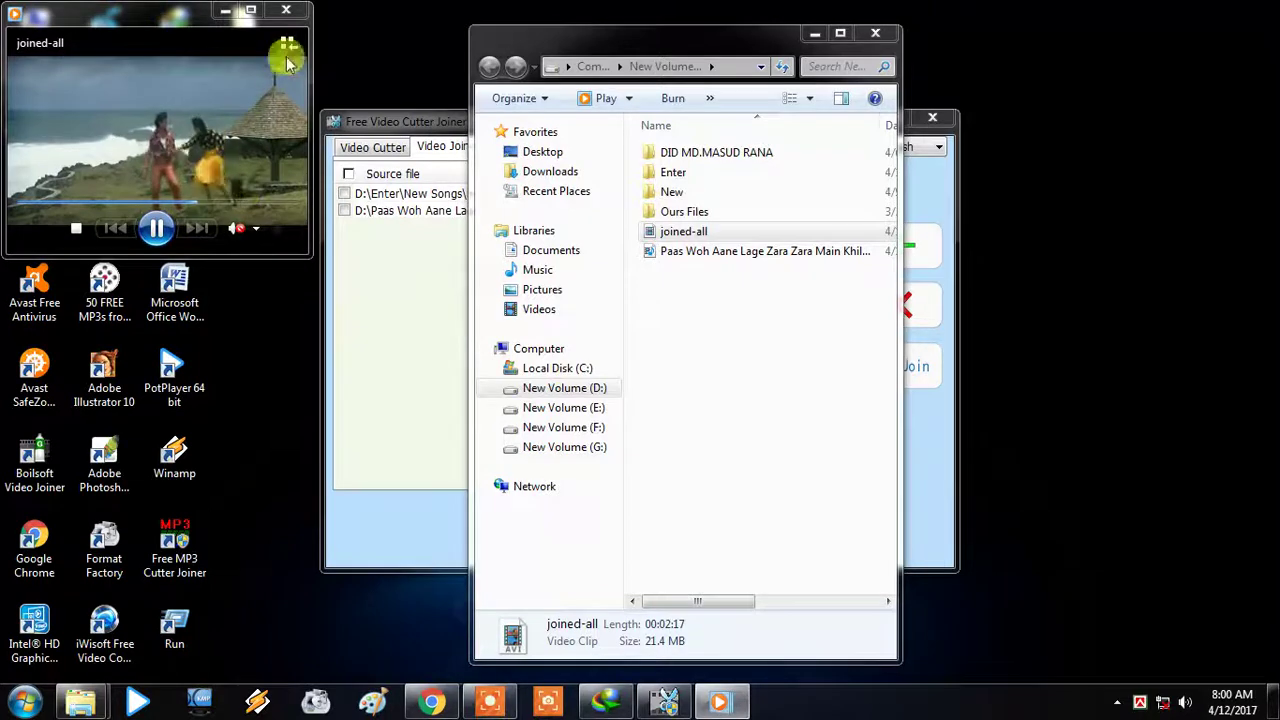
Close the video player, the drive D folder window and Free Video Cutter Joiner
{"action": "left_click", "coordinate": [297, 13]}
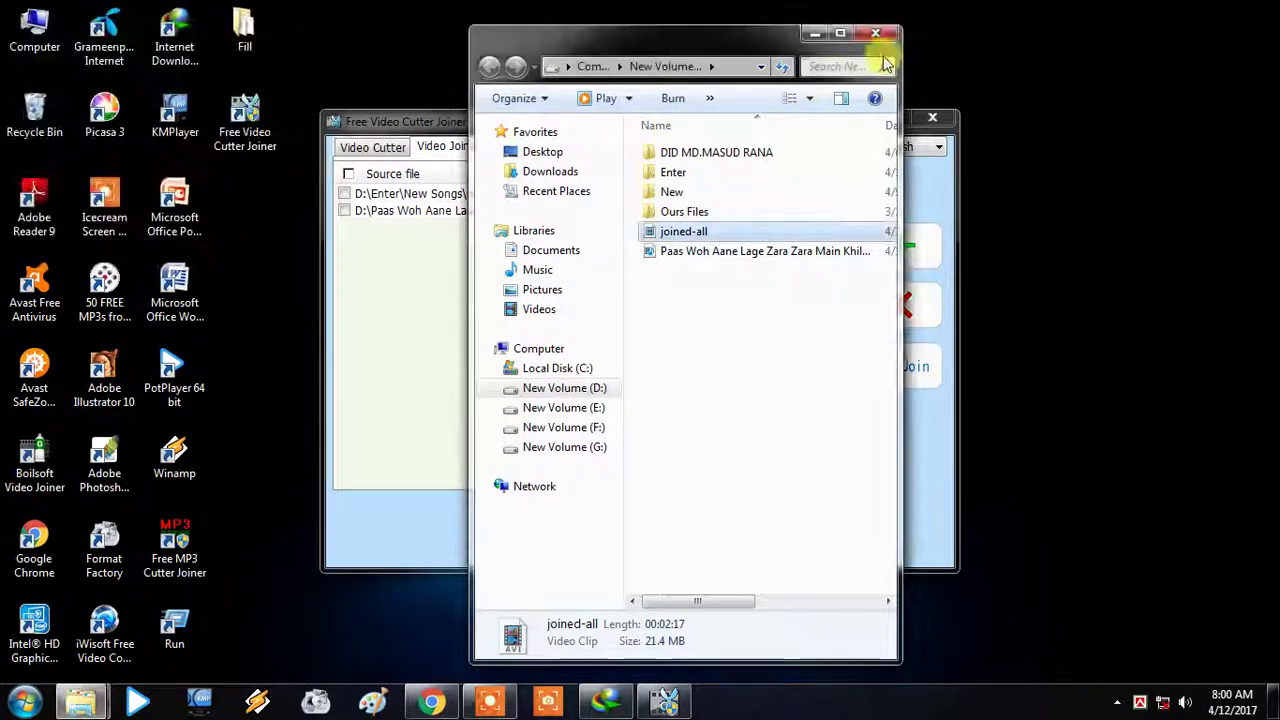
{"action": "left_click", "coordinate": [892, 36]}
{"action": "left_click", "coordinate": [933, 117]}
{"action": "right_click", "coordinate": [598, 63]}
{"action": "left_click", "coordinate": [655, 125]}
{"action": "right_click", "coordinate": [500, 98]}
{"action": "left_click", "coordinate": [554, 151]}
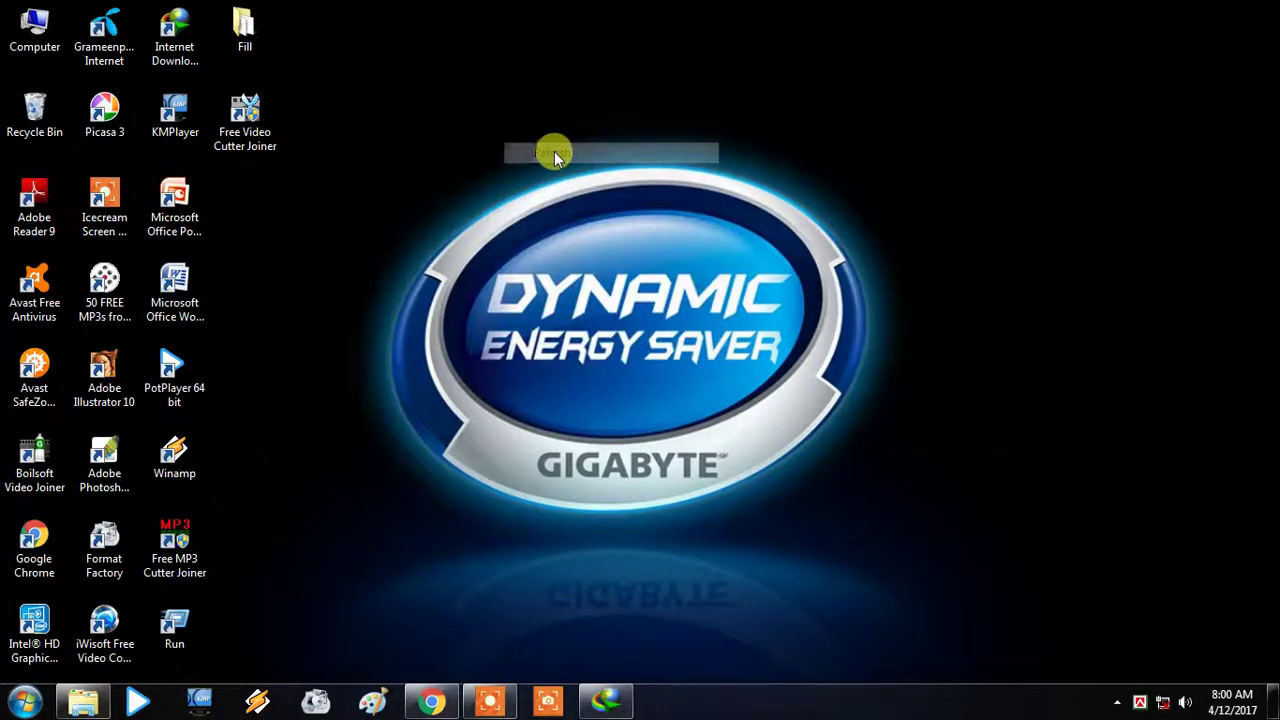